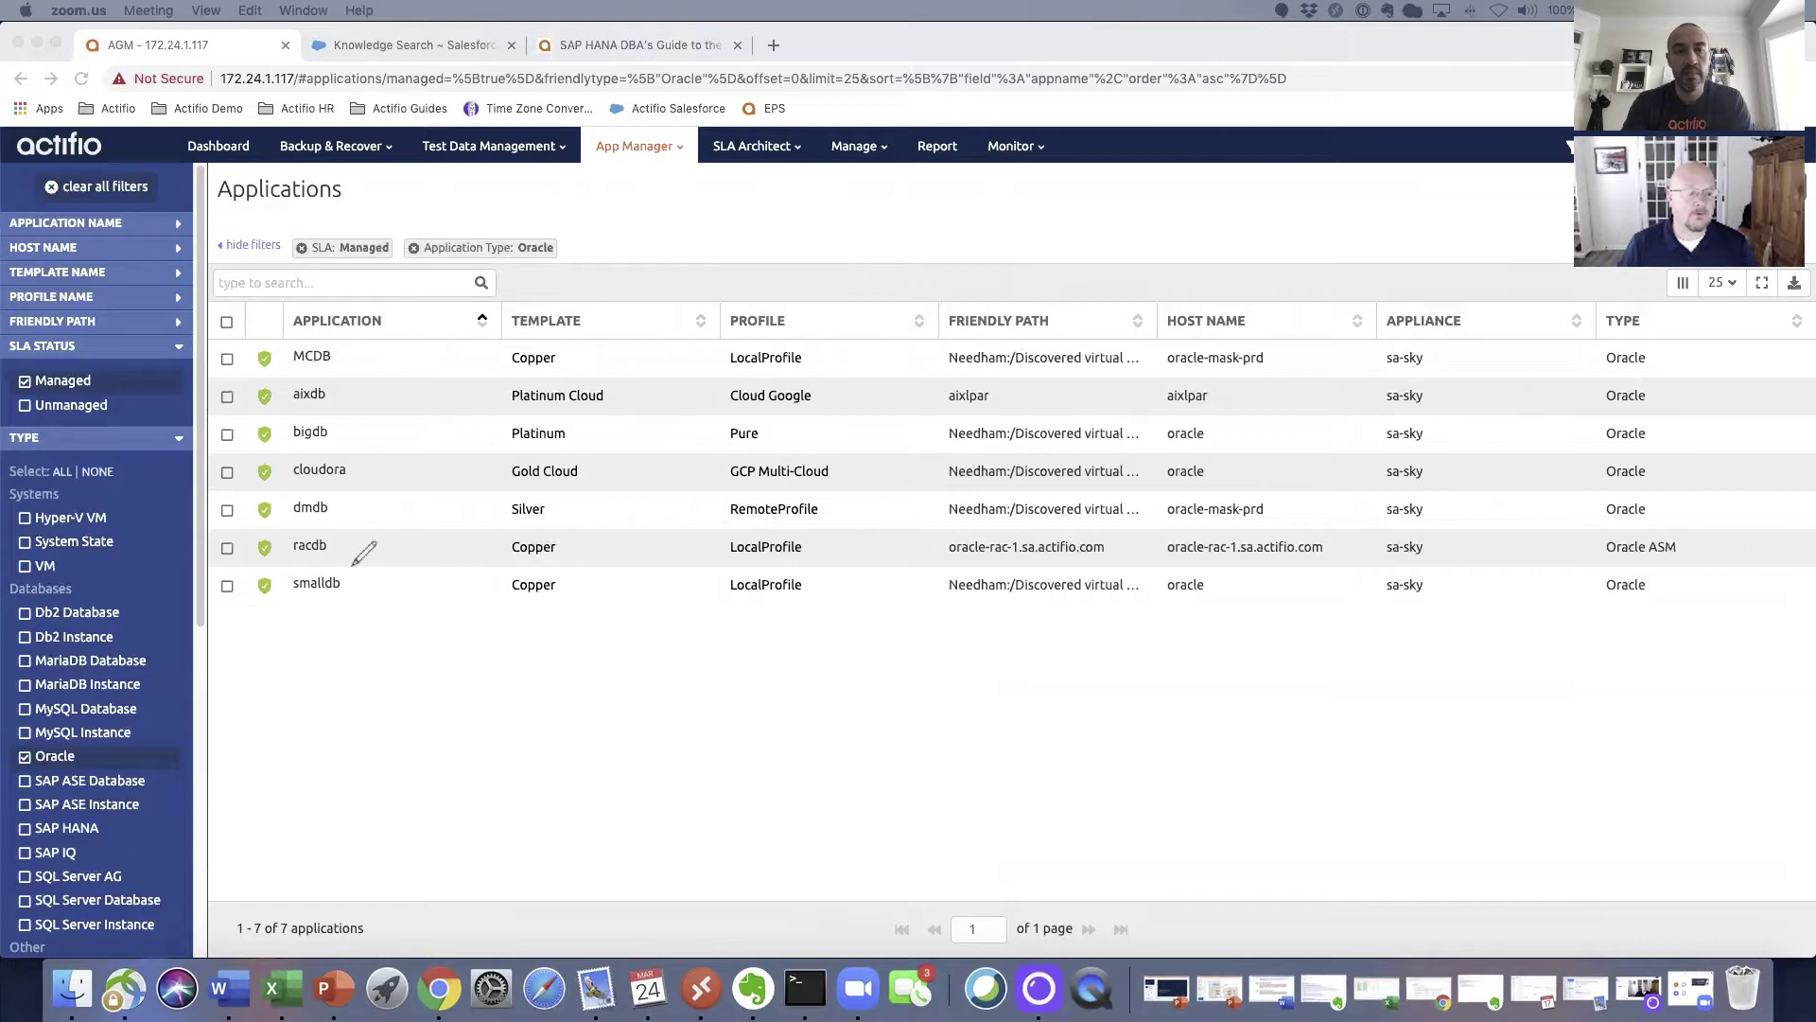
Step: Tick the smalldb Oracle application and open its Manage SLA actions menu
{"action": "left_click_drag", "start_coordinate": [346, 570], "coordinate": [349, 567]}
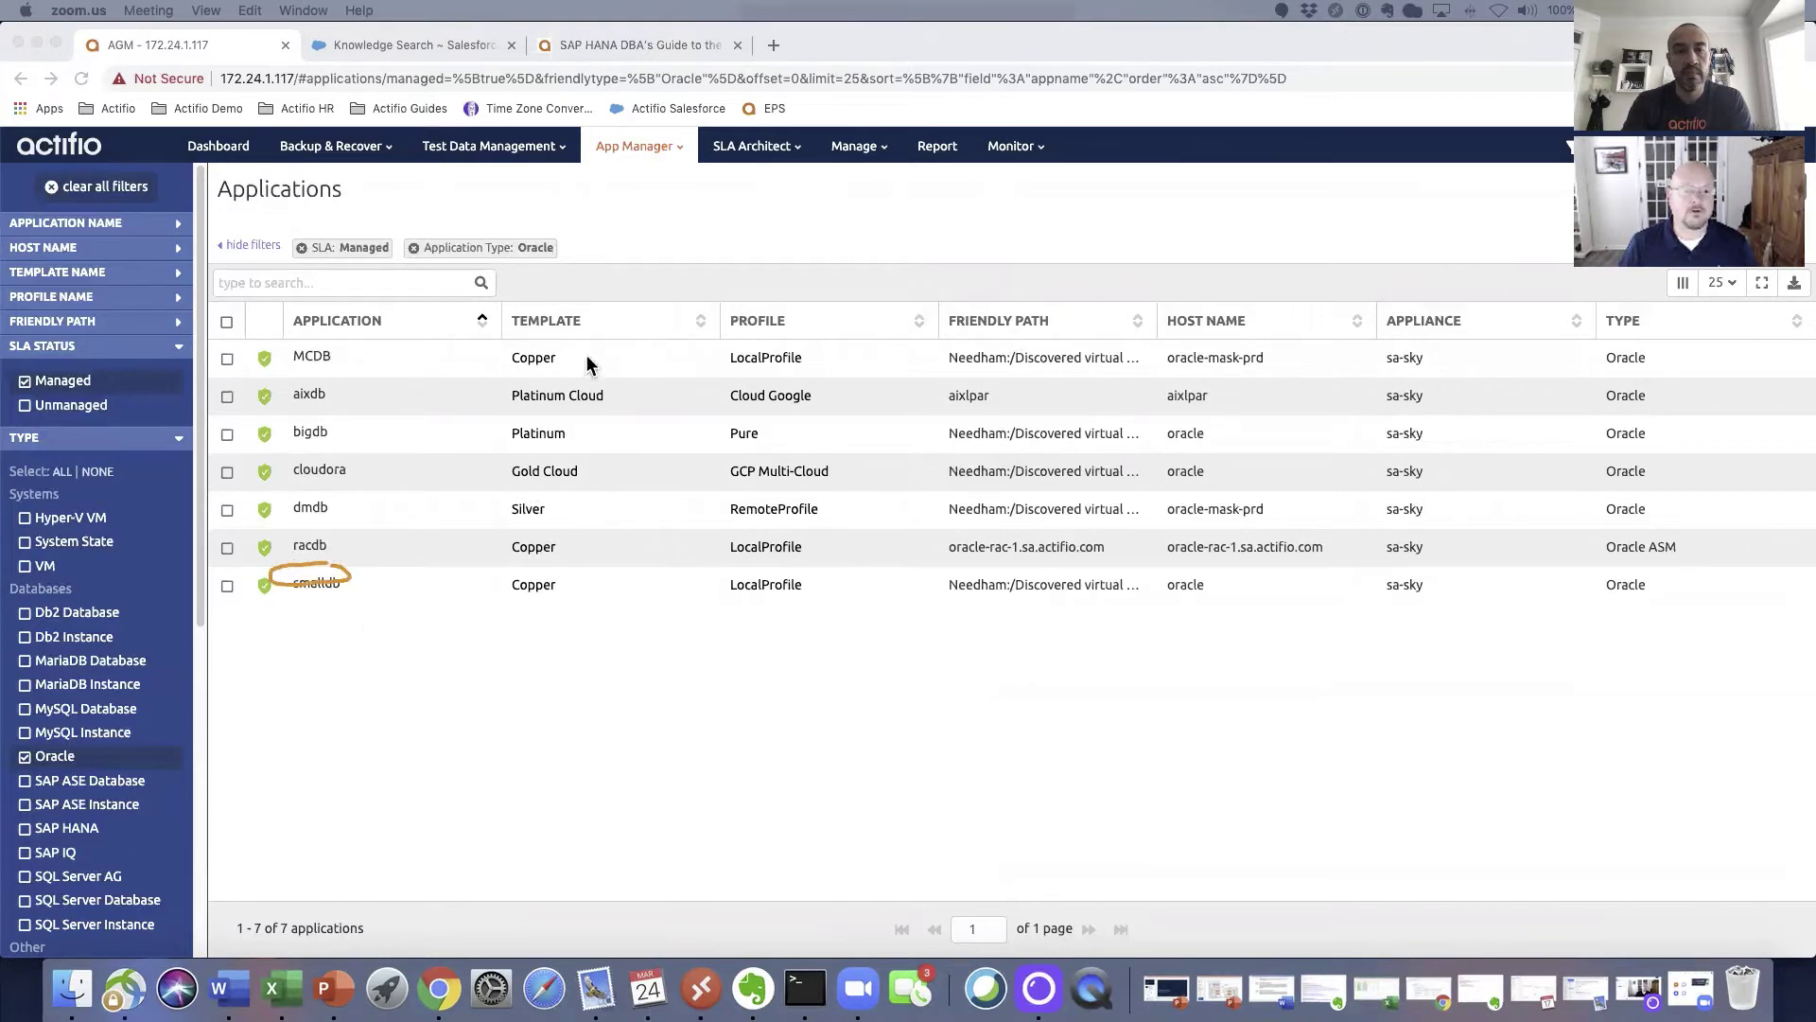
{"action": "left_click", "coordinate": [231, 587]}
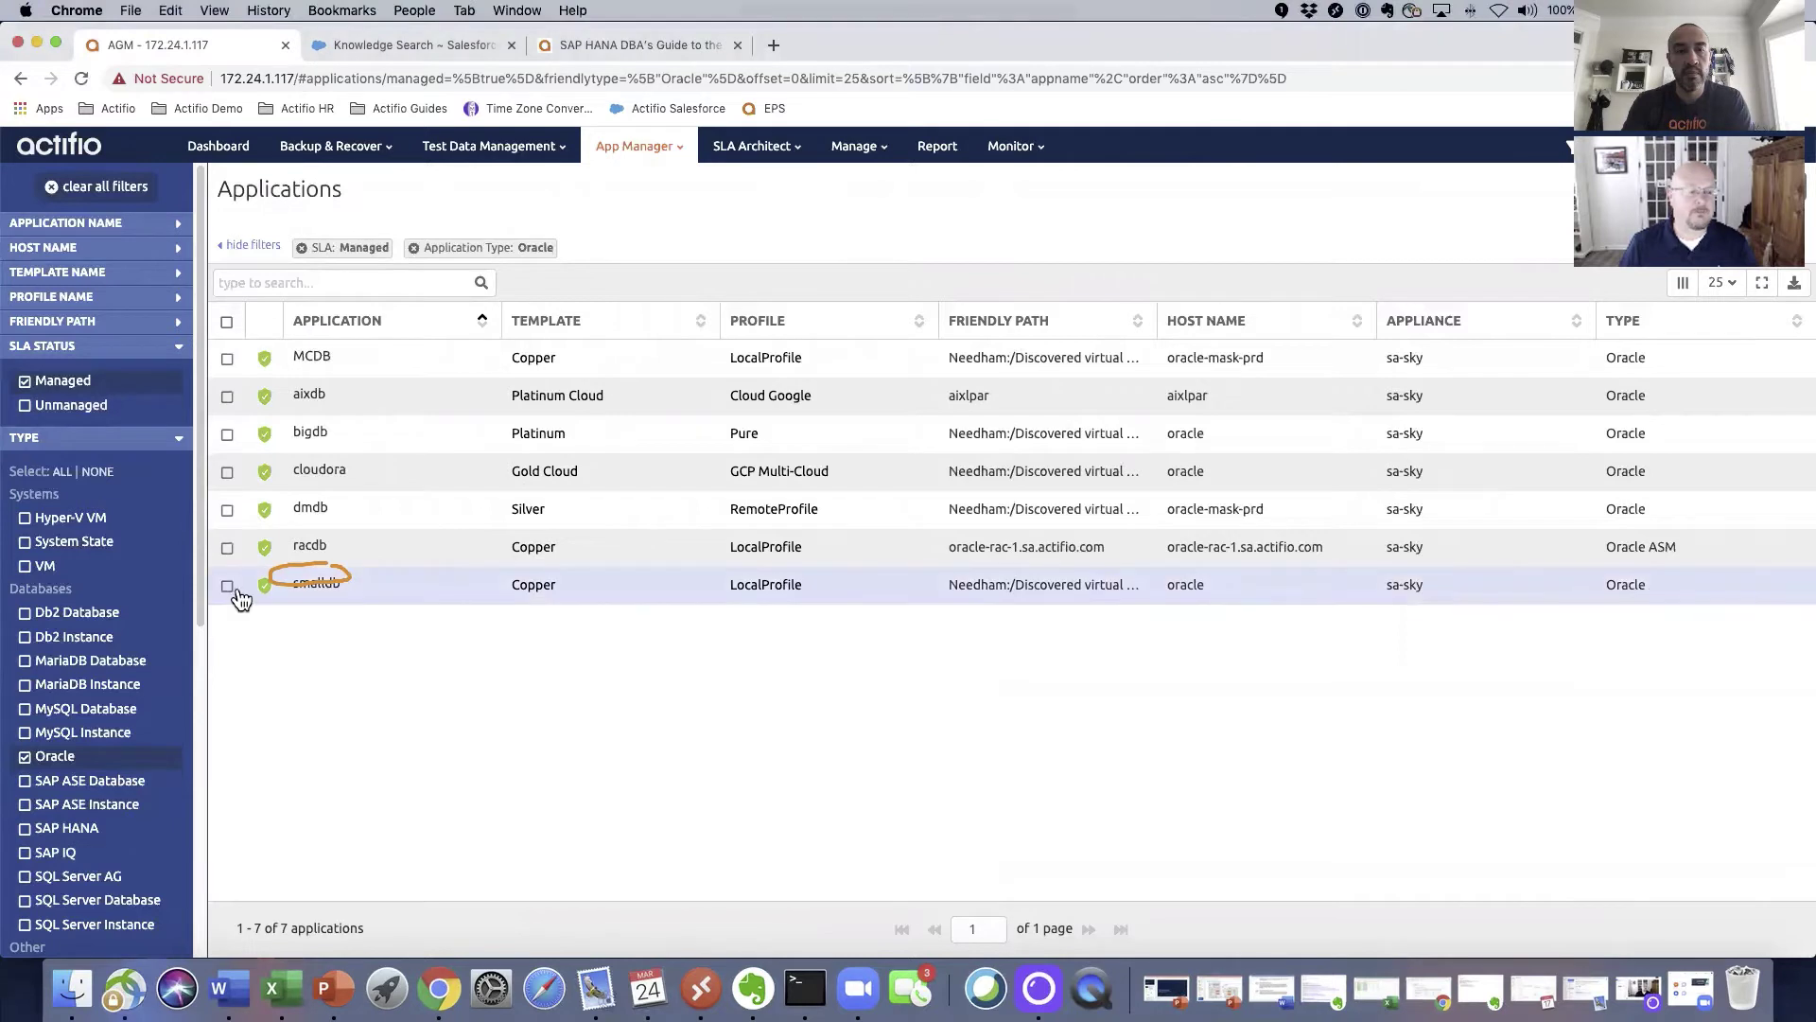
{"action": "left_click", "coordinate": [226, 587]}
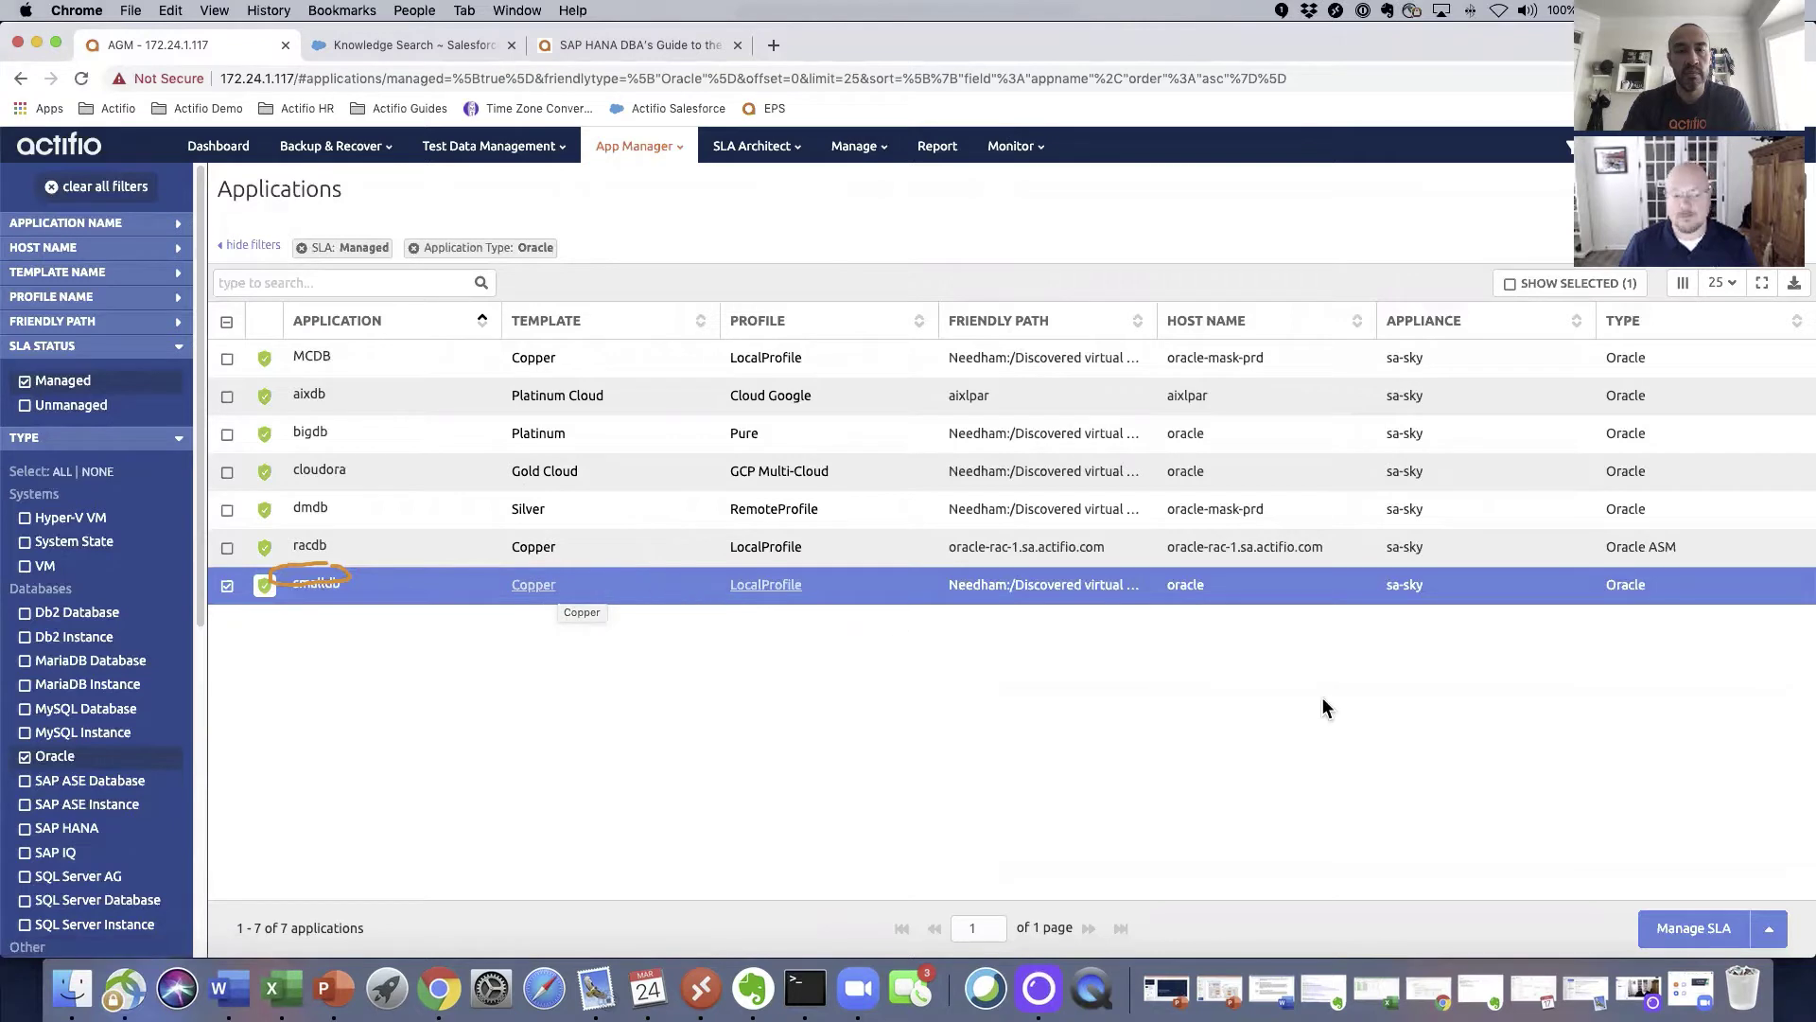
{"action": "left_click", "coordinate": [1770, 930]}
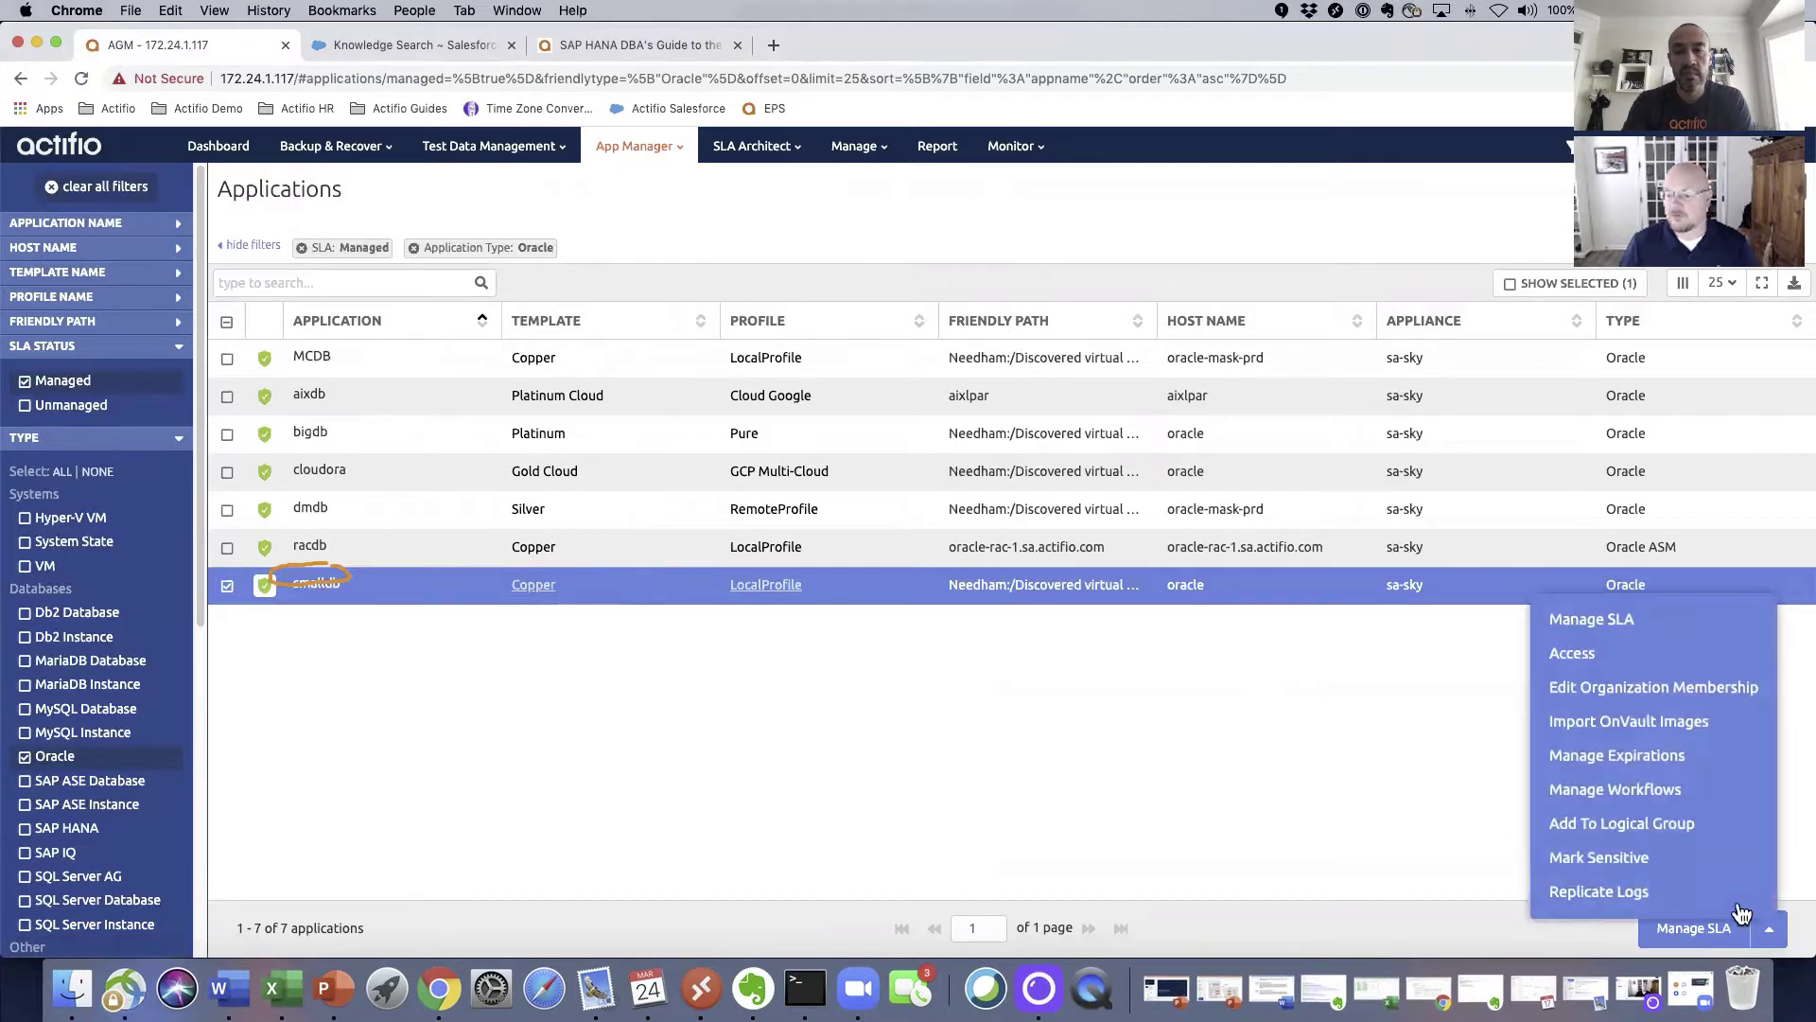
Step: Open the smalldb Access page showing its snapshot images and the latest image's details
{"action": "left_click", "coordinate": [1608, 660]}
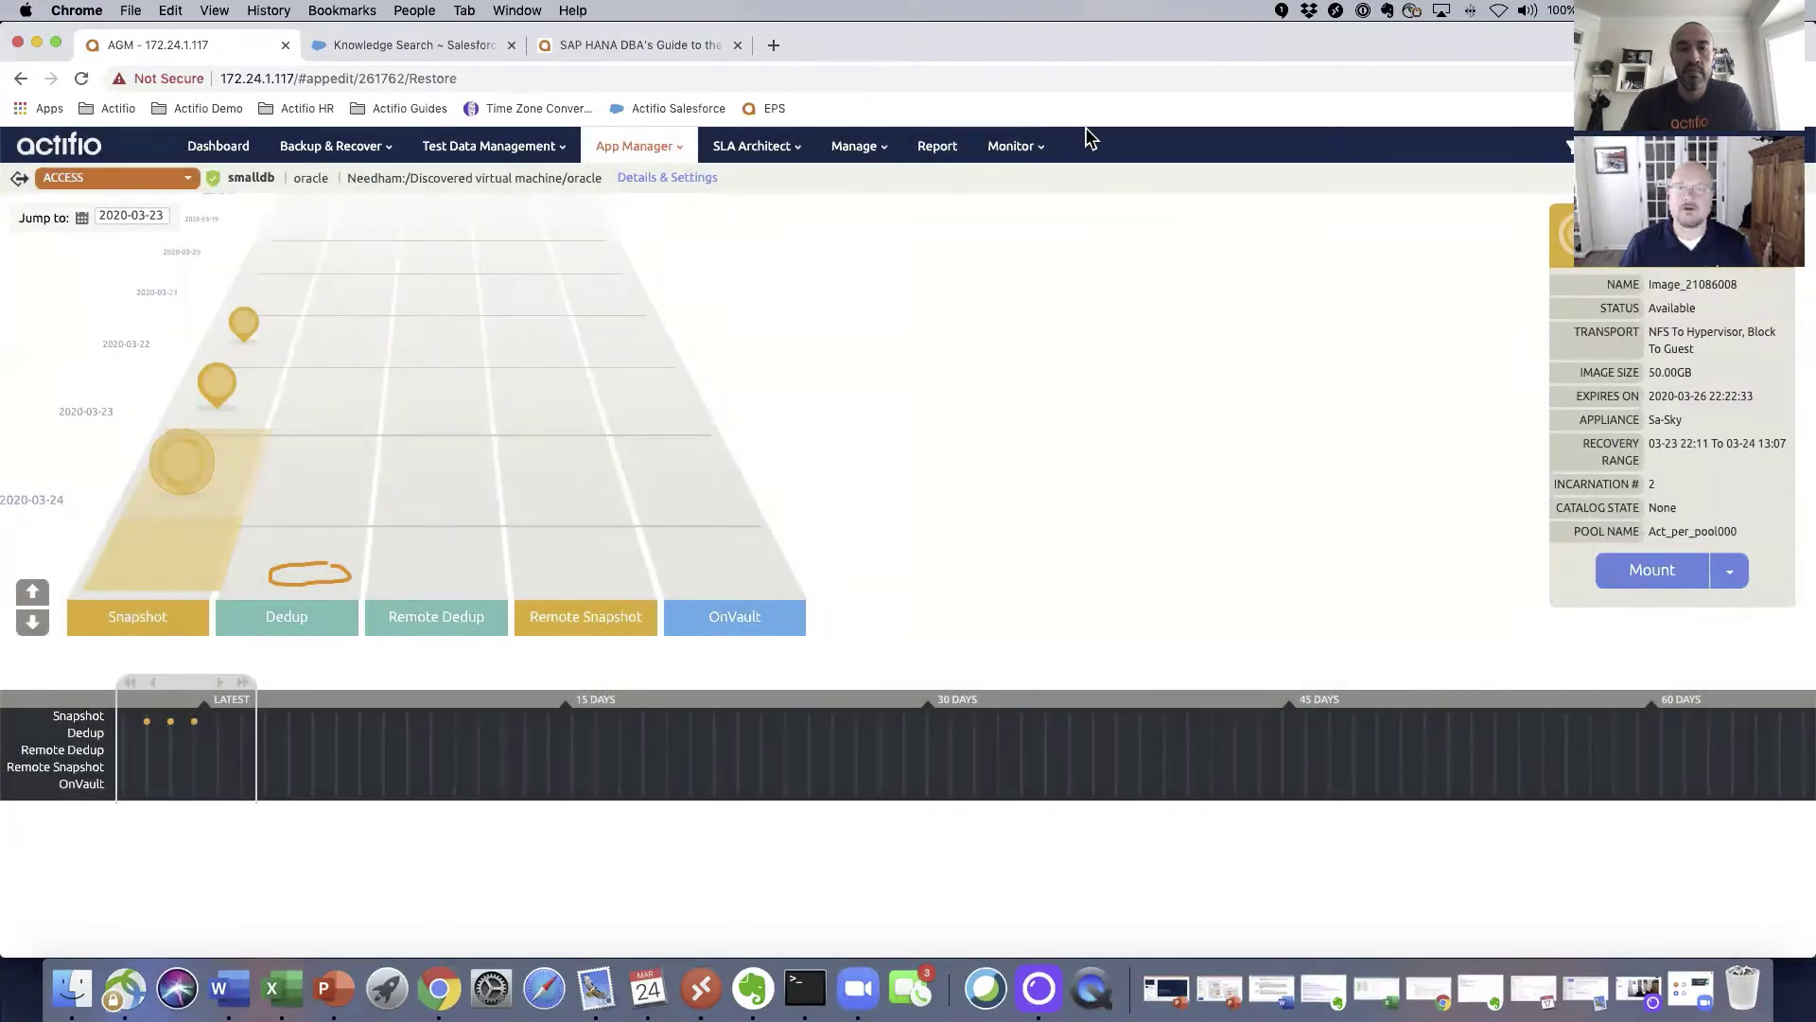
{"action": "left_click", "coordinate": [1146, 149]}
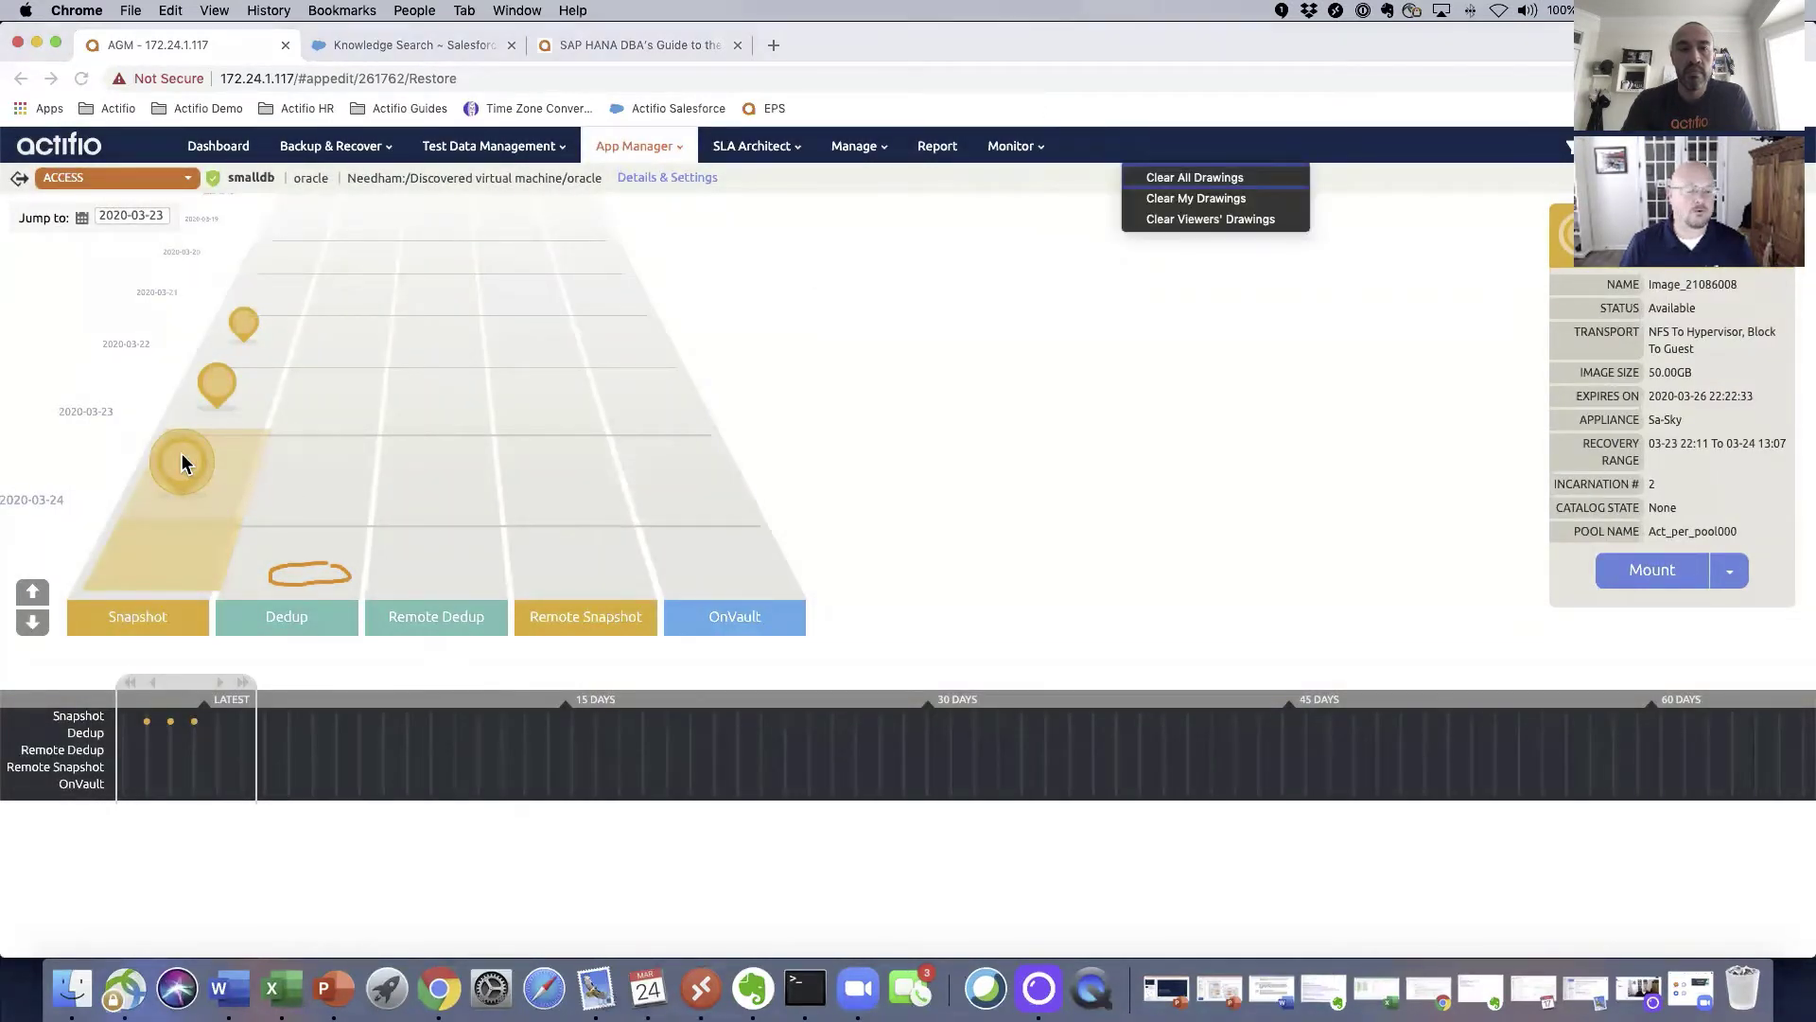
{"action": "left_click", "coordinate": [1195, 179]}
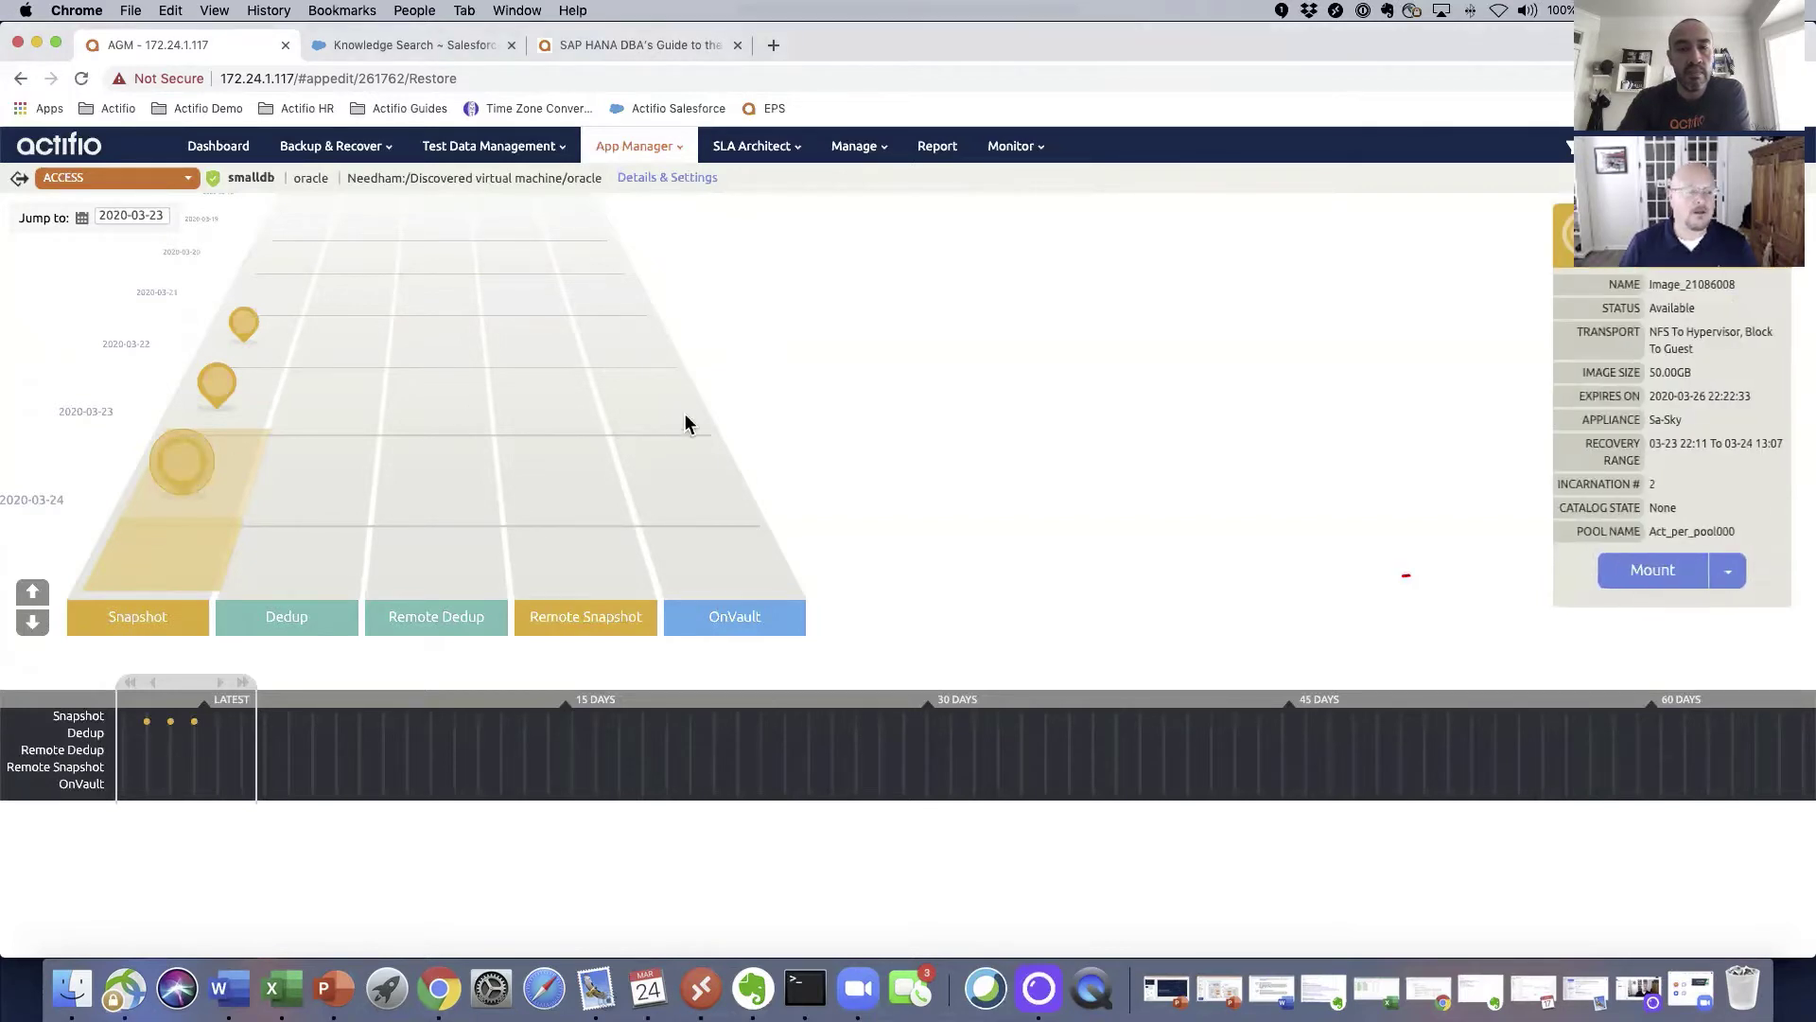
Step: Start mounting the latest smalldb snapshot with demo-oracle-7 as the target host
{"action": "left_click", "coordinate": [1670, 573]}
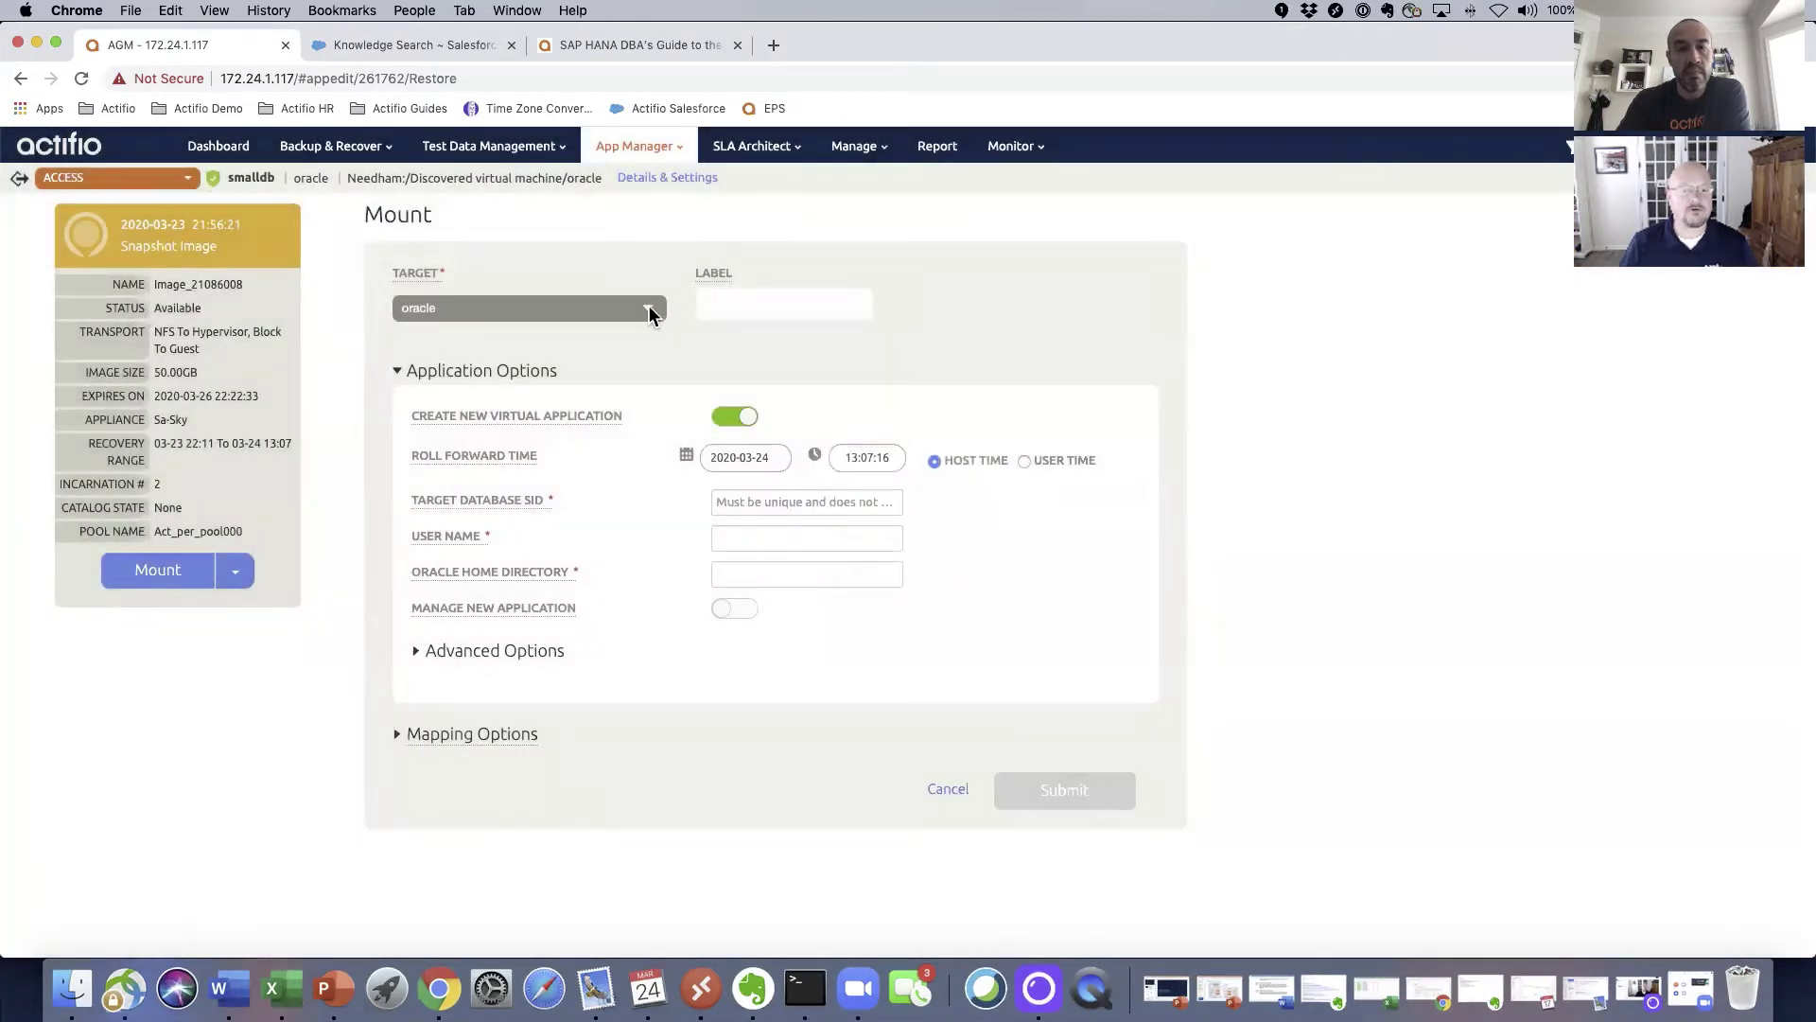
{"action": "left_click", "coordinate": [648, 308]}
{"action": "scroll", "coordinate": [573, 346], "scroll_direction": "up", "scroll_amount": 8}
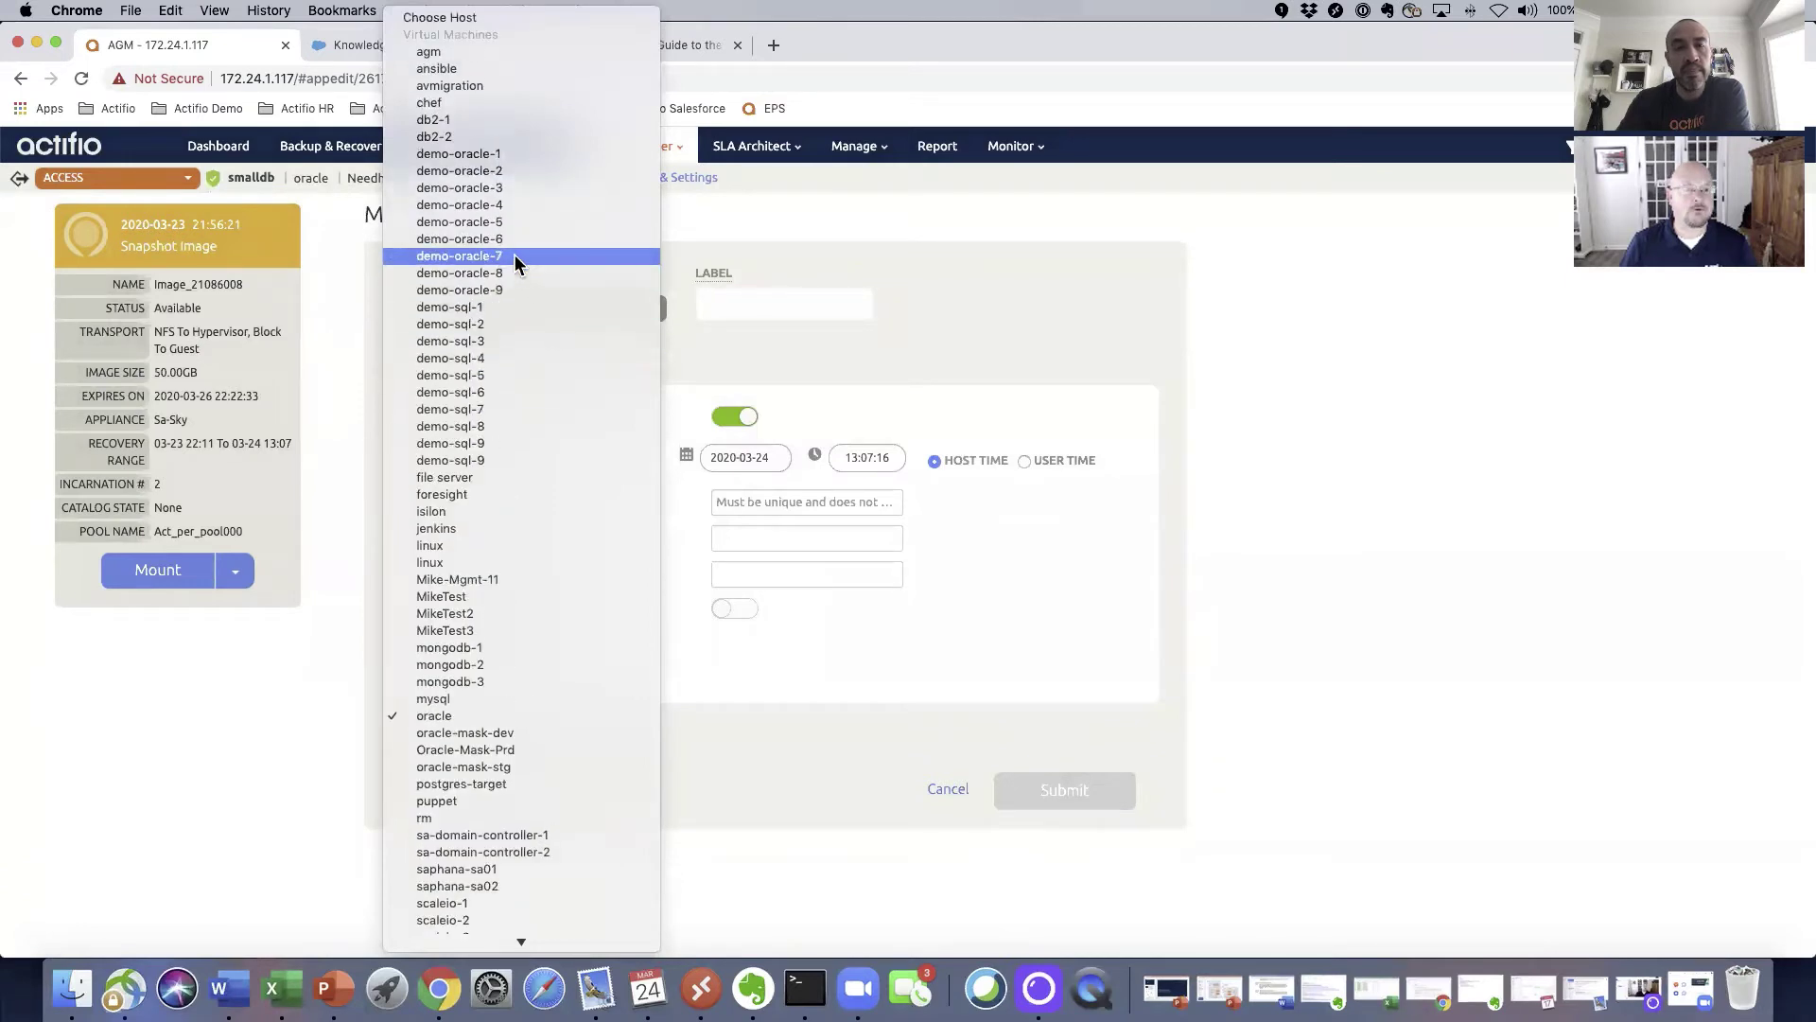
{"action": "left_click", "coordinate": [514, 256]}
Step: Enter a label, user oracle, SID smalldb2 and the pasted Oracle home directory, then submit
{"action": "left_click", "coordinate": [791, 298]}
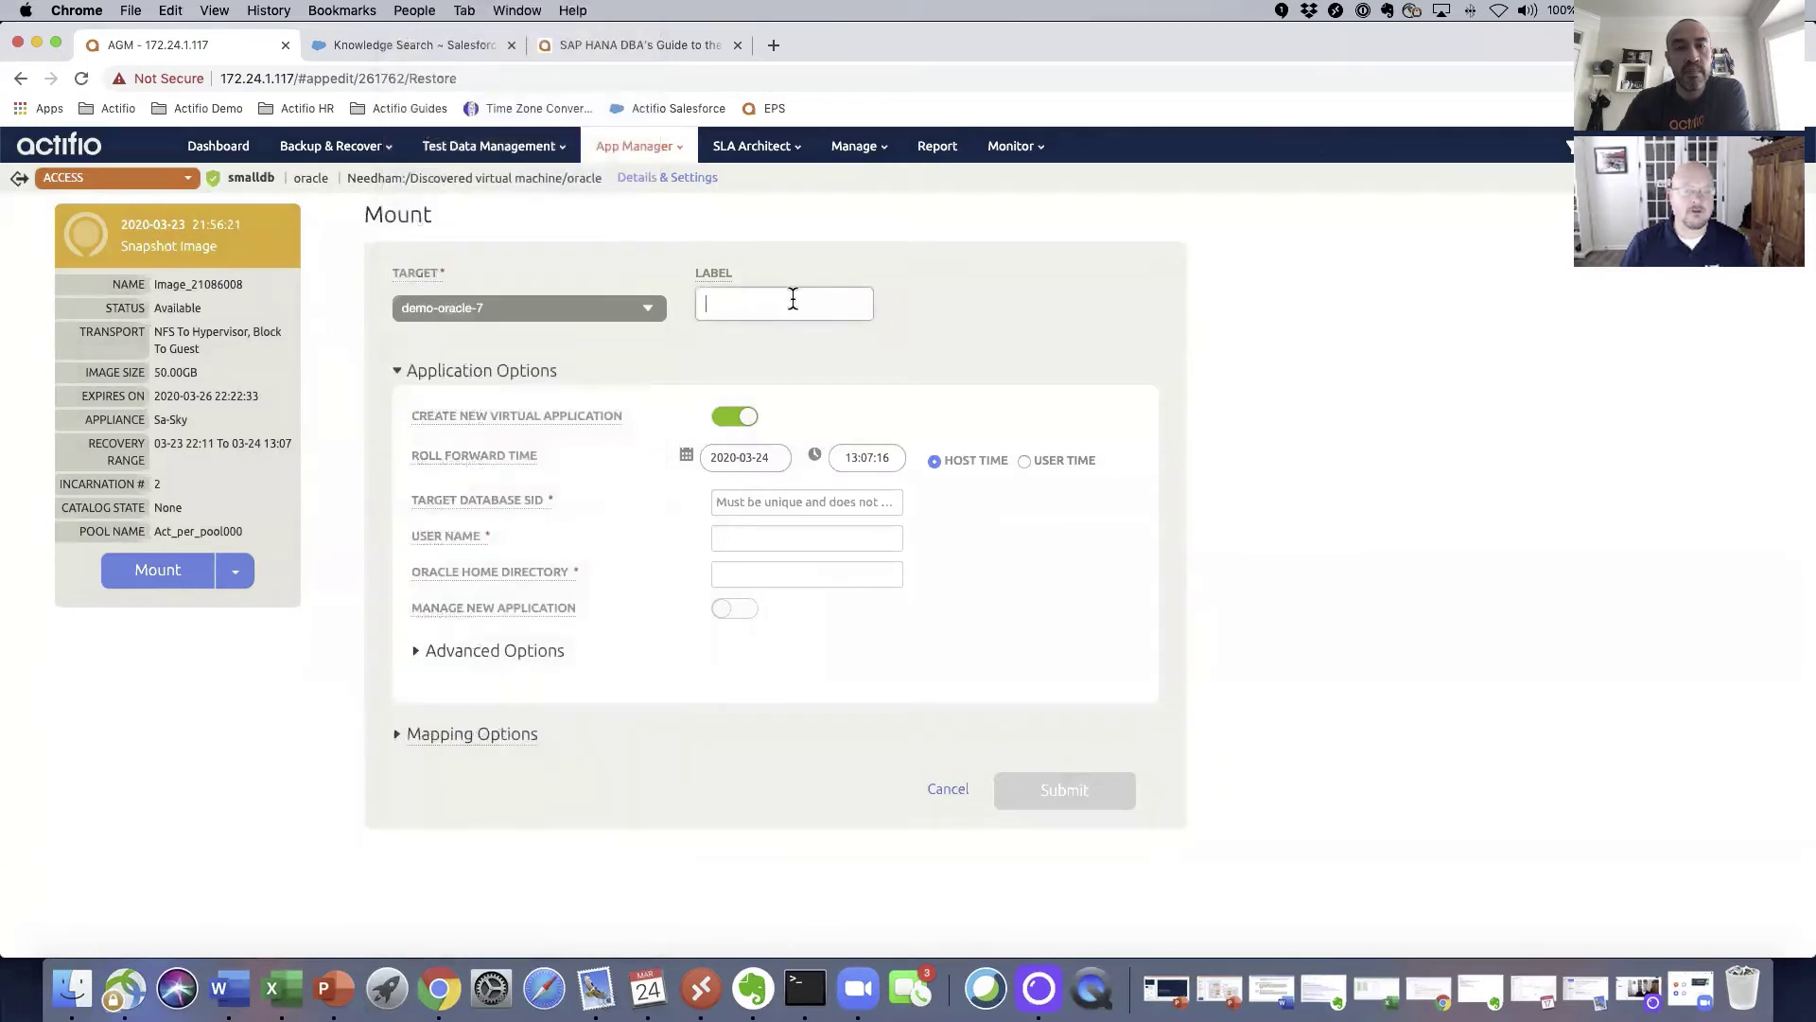
{"action": "type", "text": "Bill DB"}
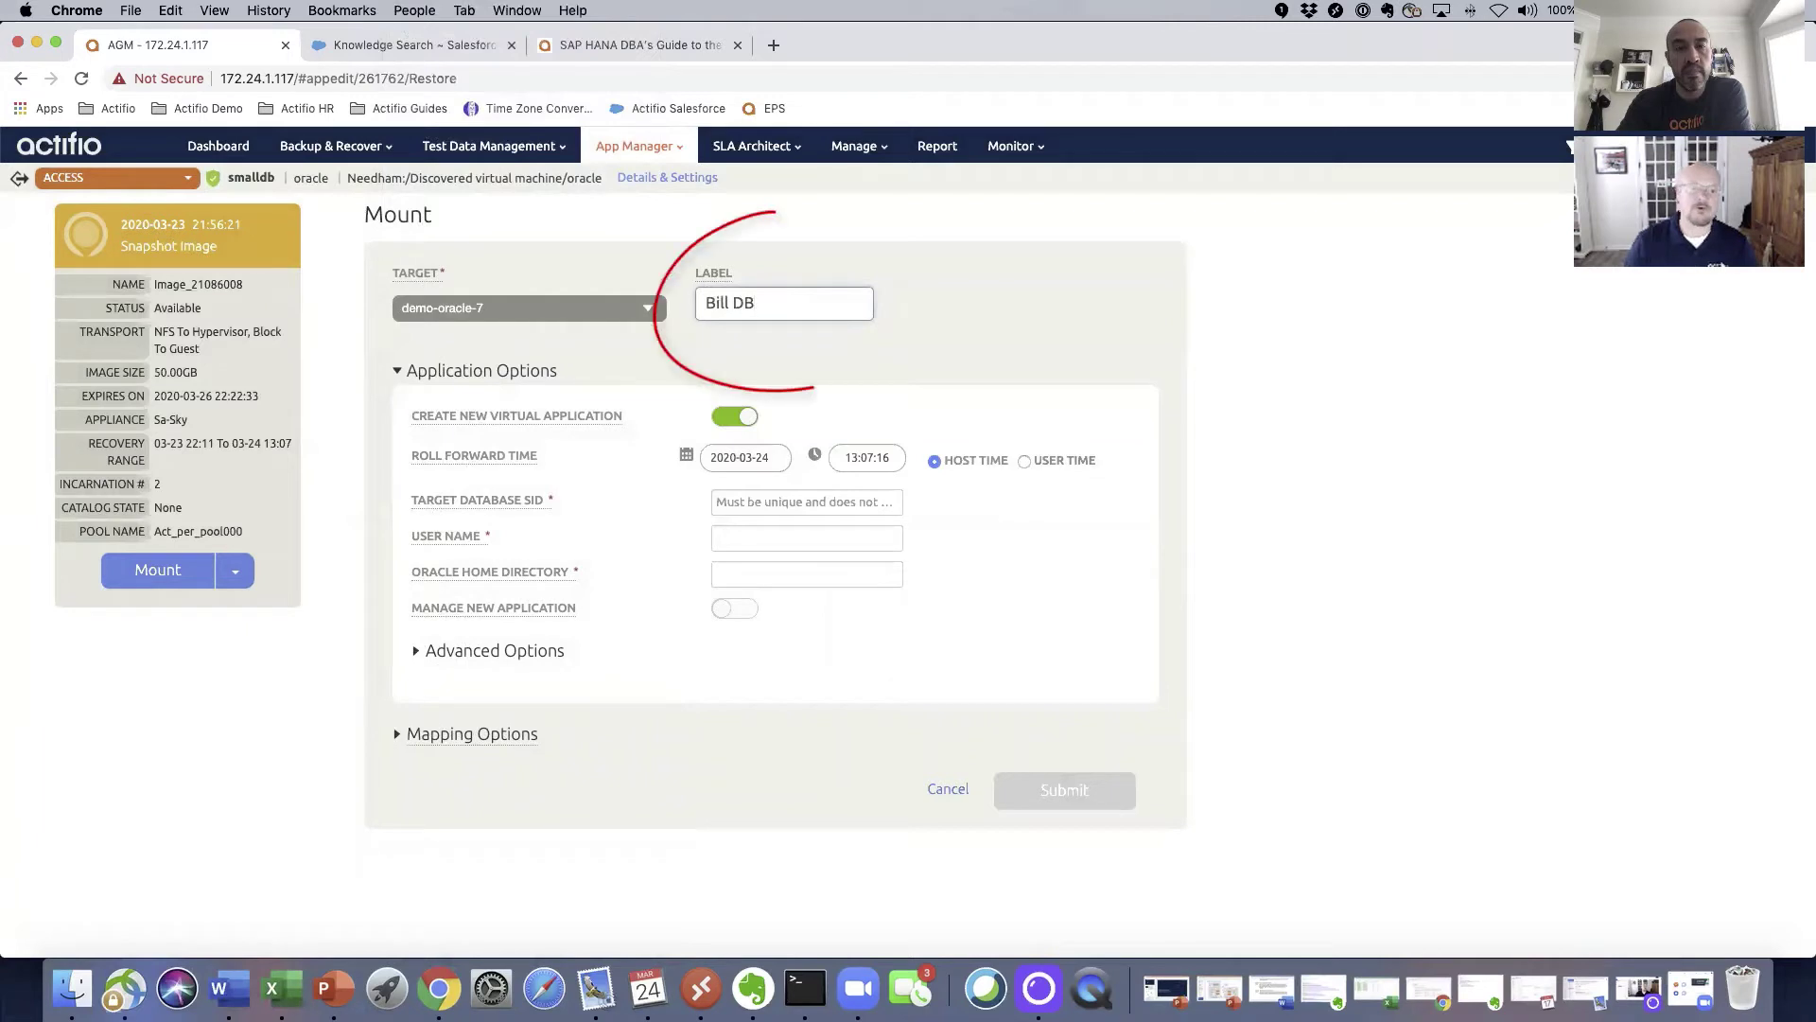
{"action": "left_click", "coordinate": [815, 535]}
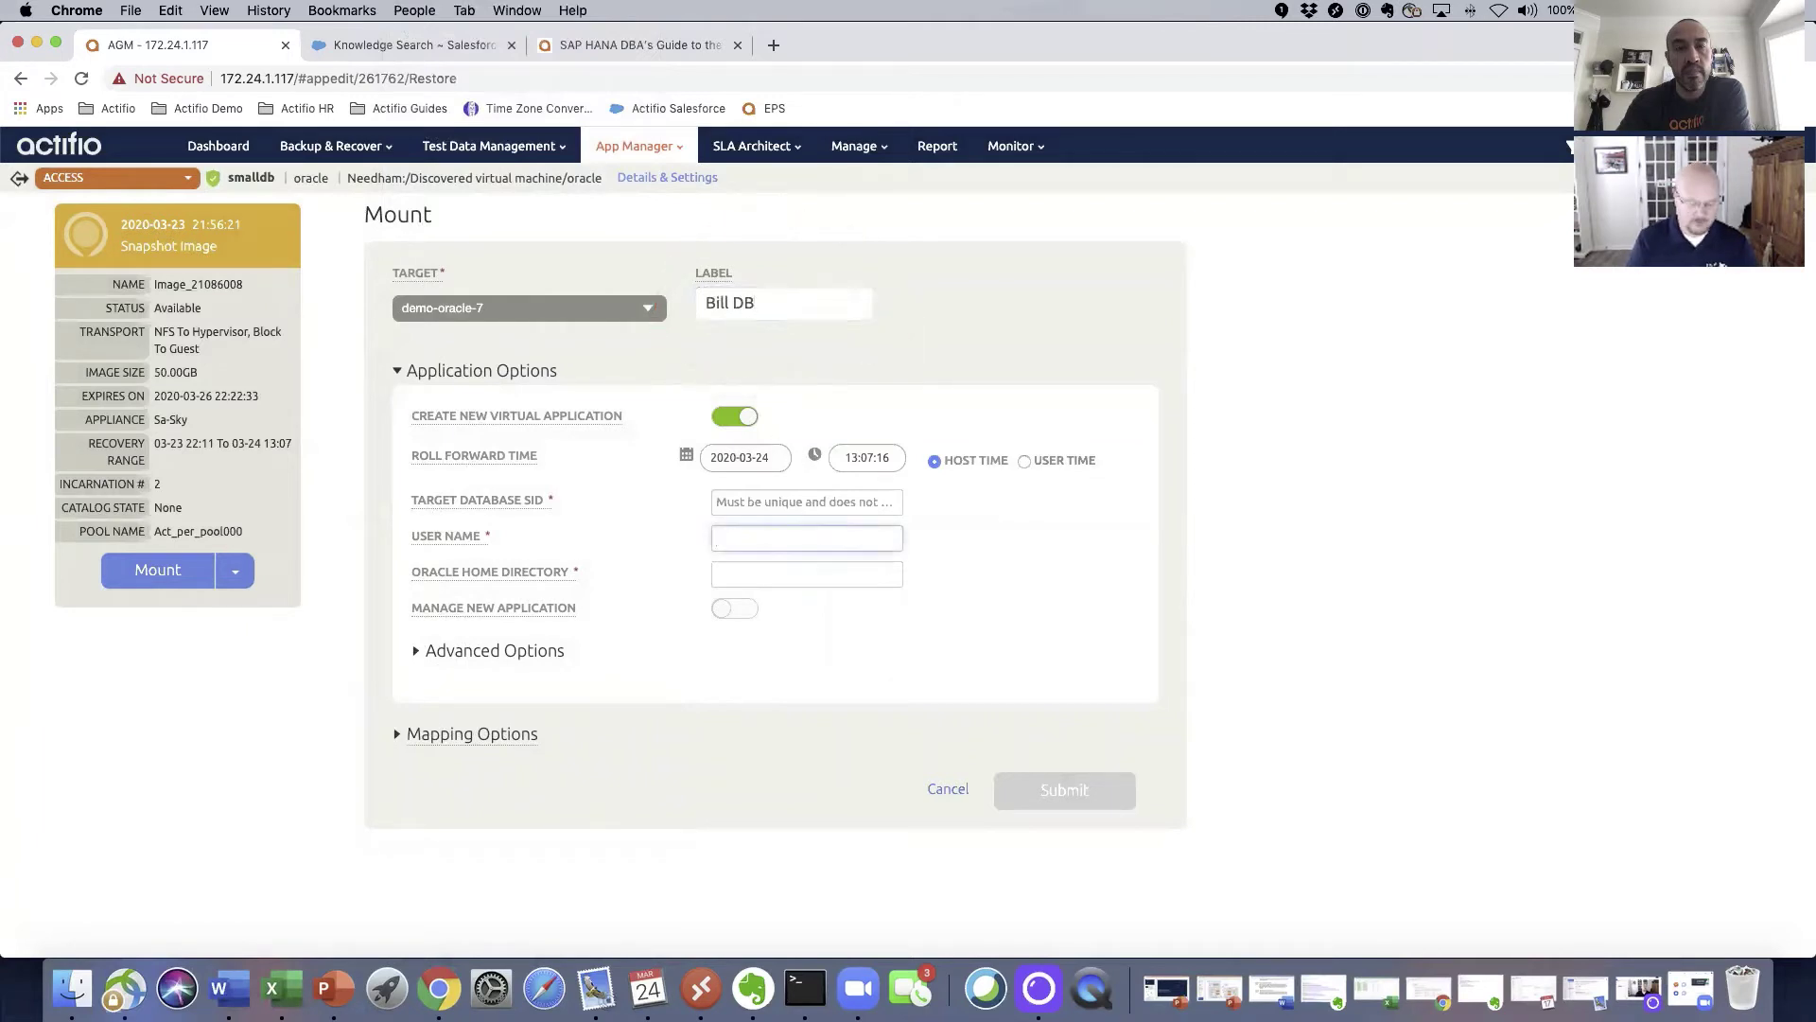
{"action": "type", "text": "oracle"}
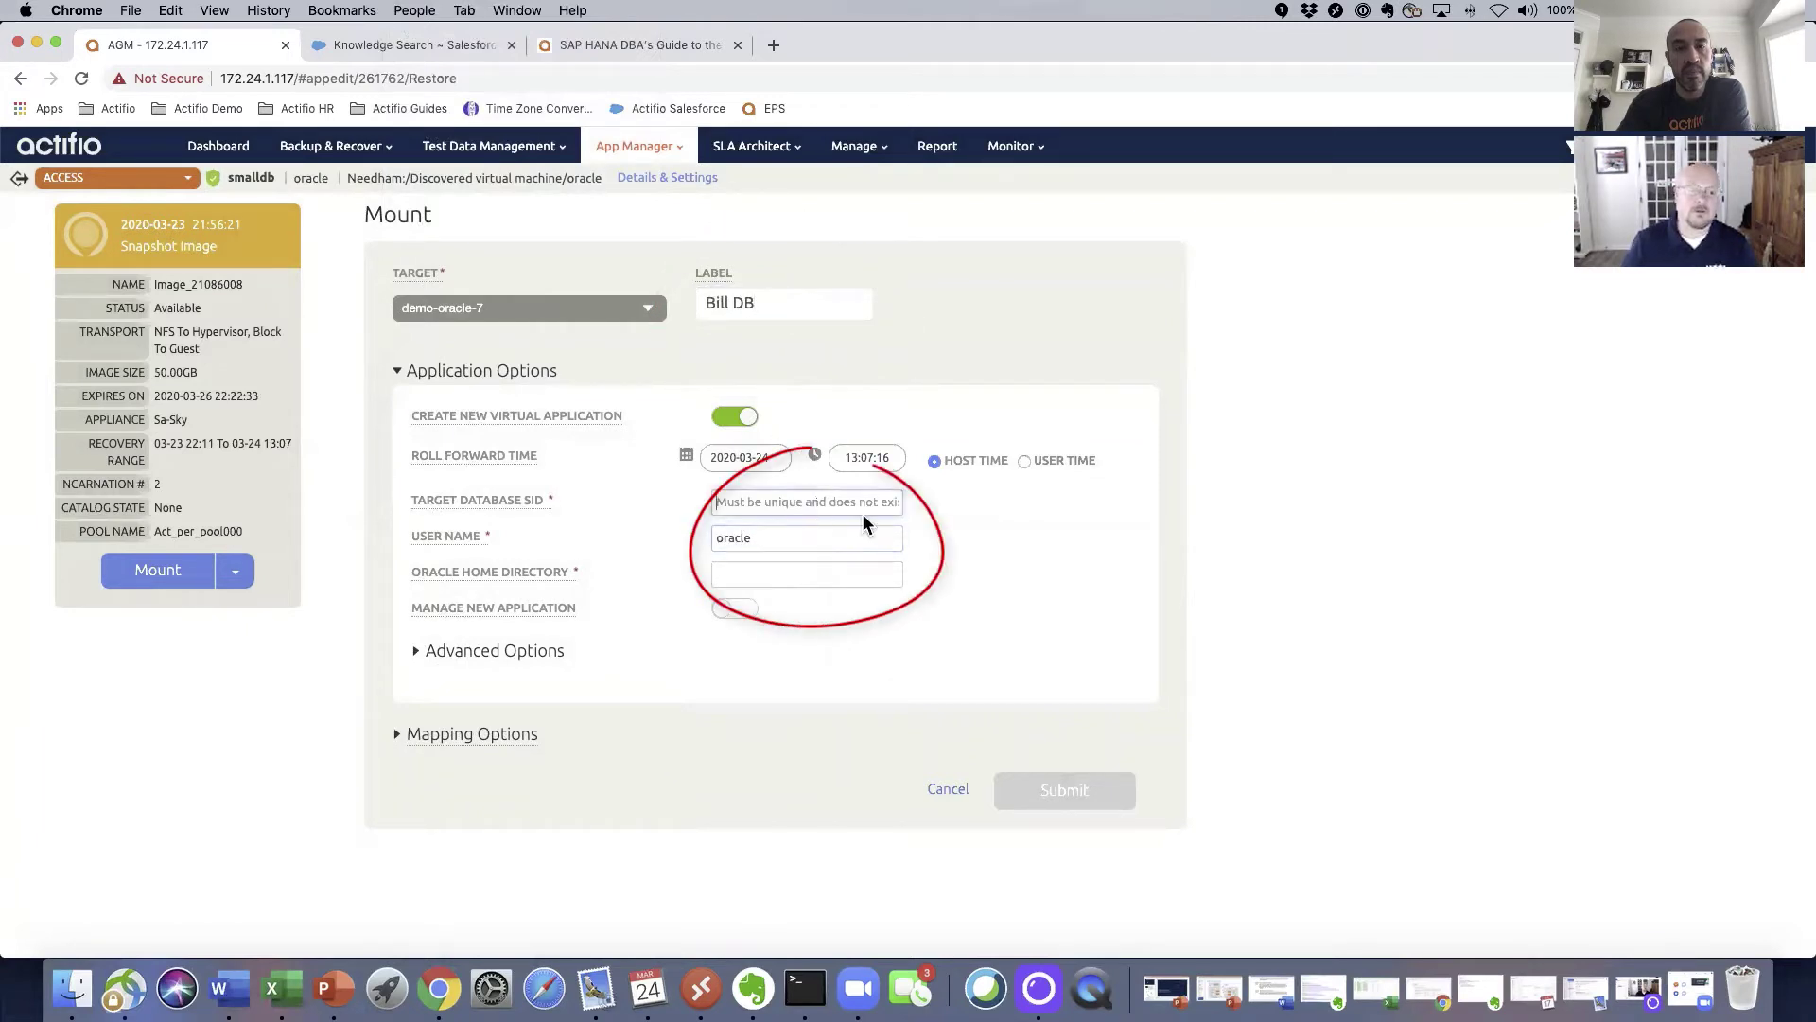
{"action": "left_click", "coordinate": [868, 511]}
{"action": "type", "text": "smalldb2"}
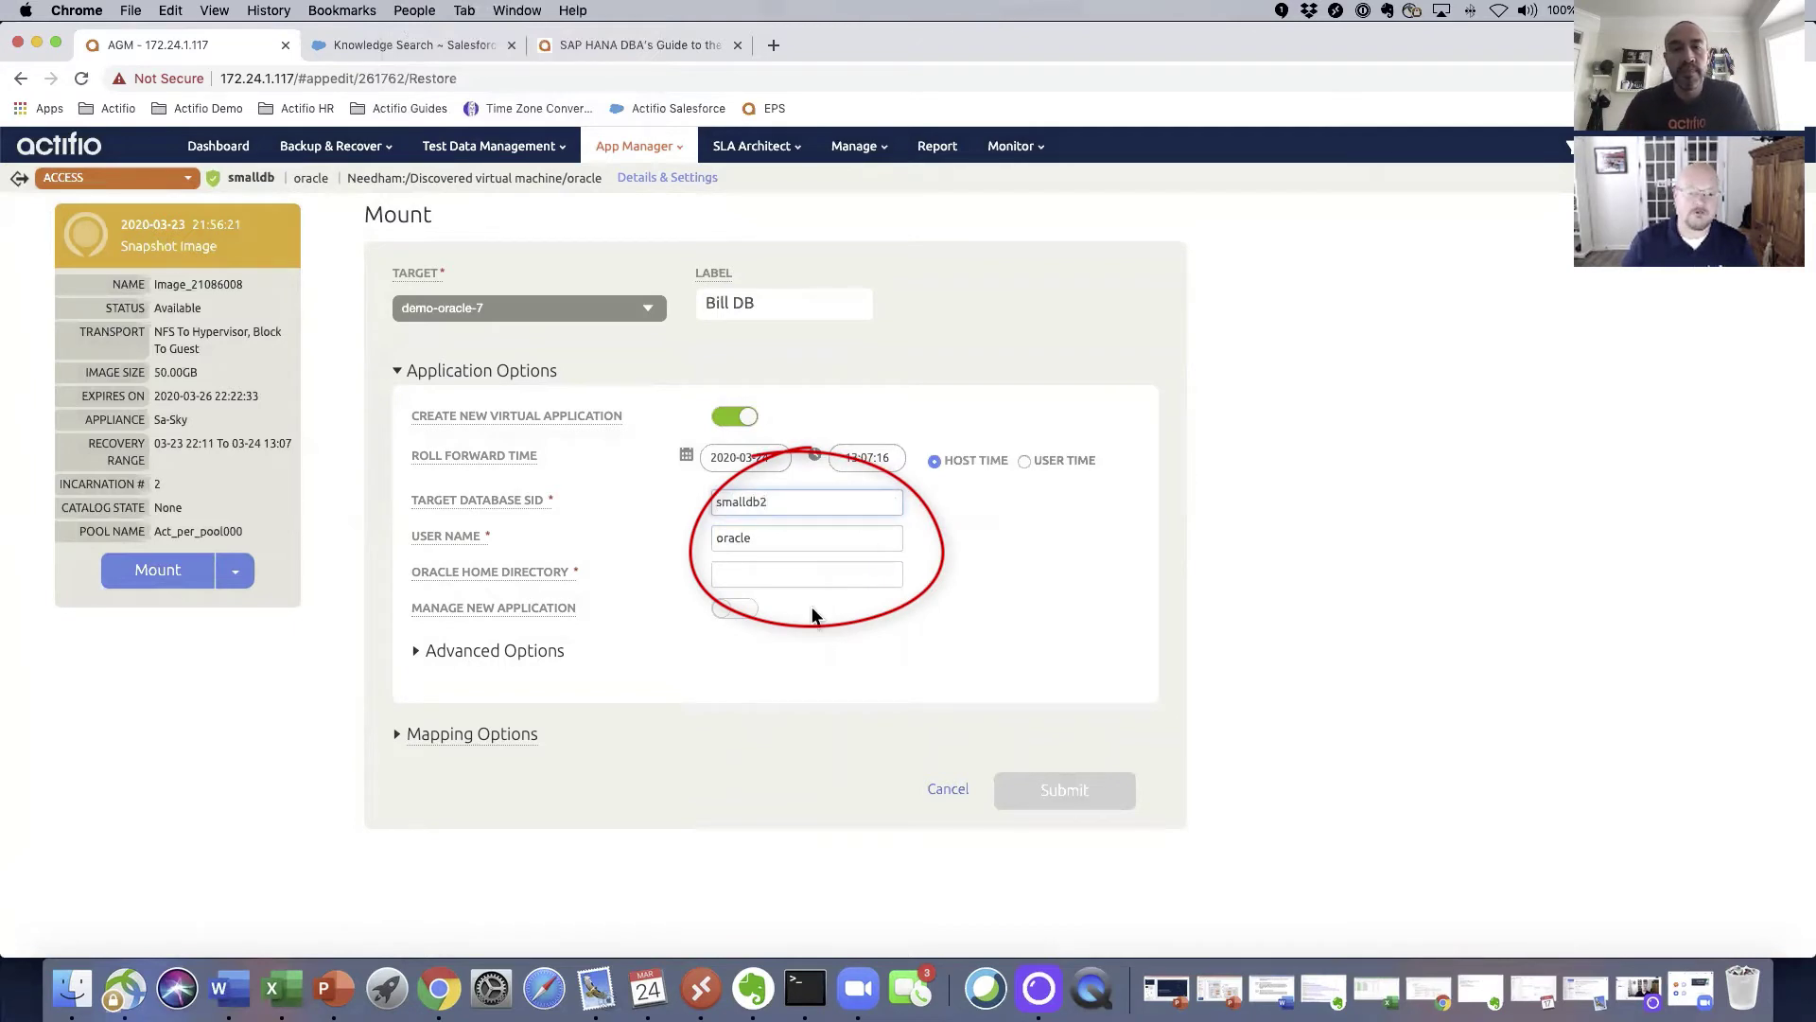
{"action": "left_click", "coordinate": [809, 574]}
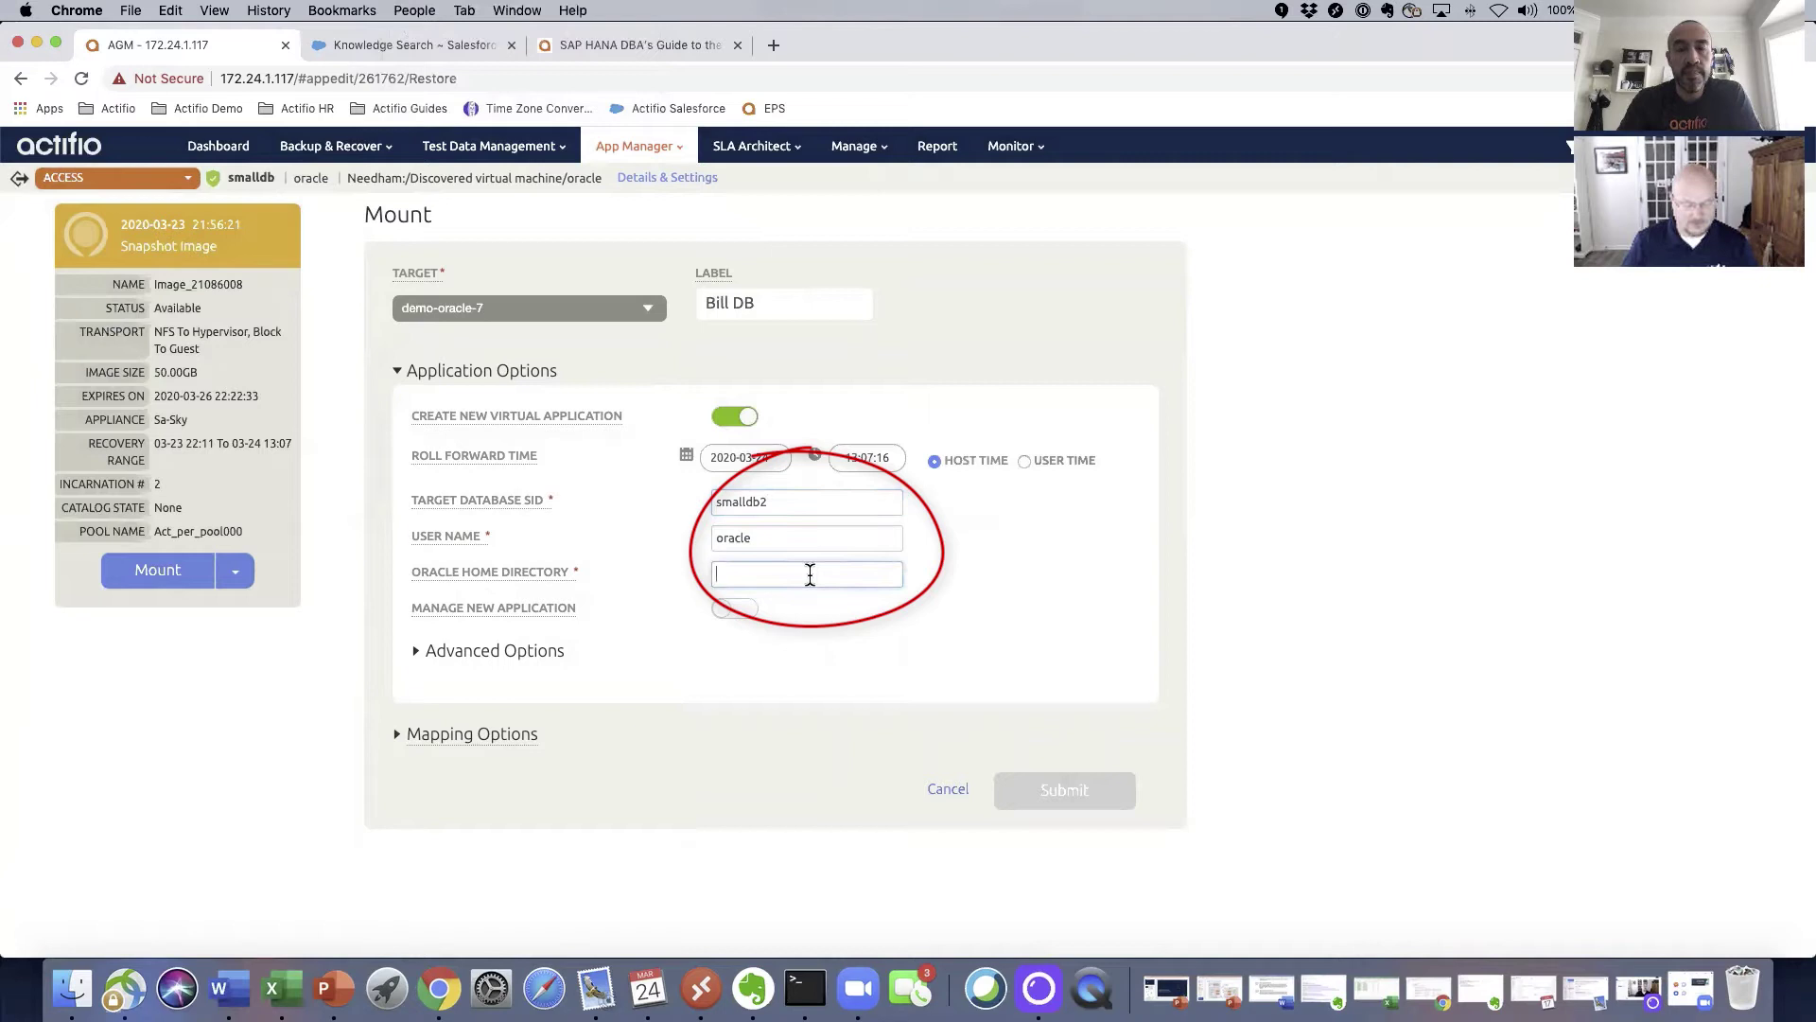
{"action": "key", "text": "super+v"}
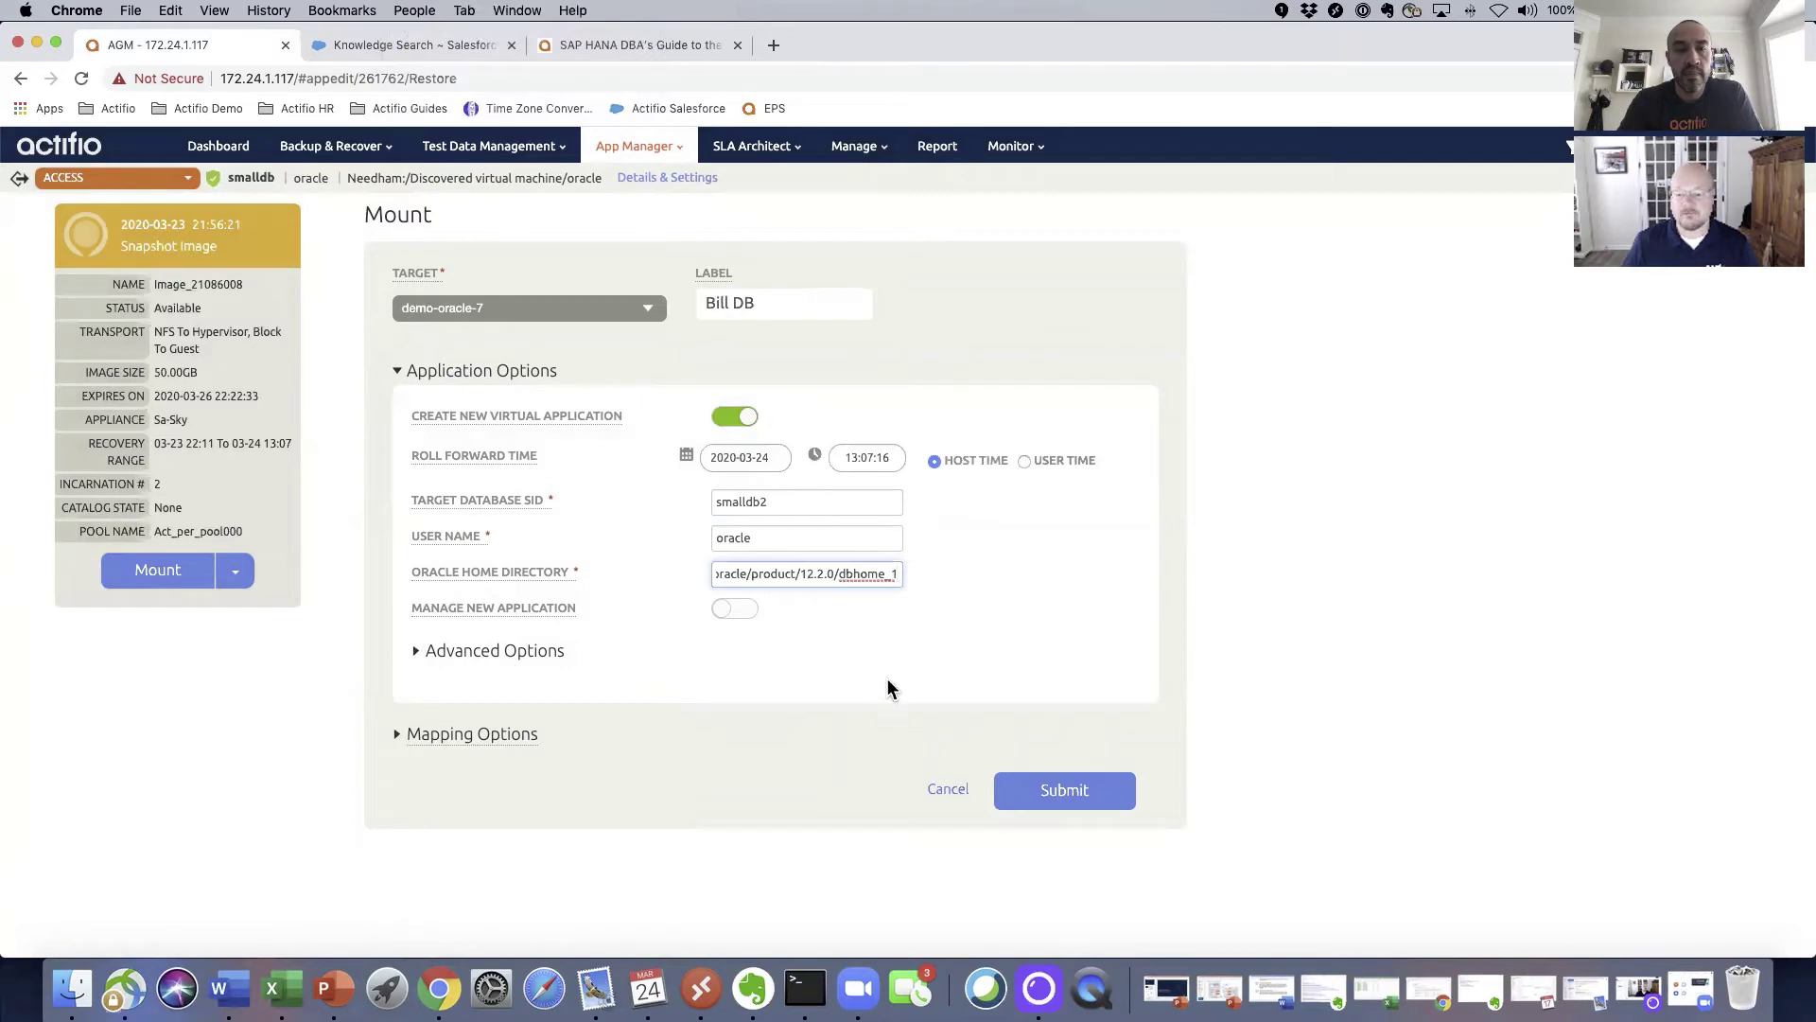
{"action": "left_click", "coordinate": [1065, 793]}
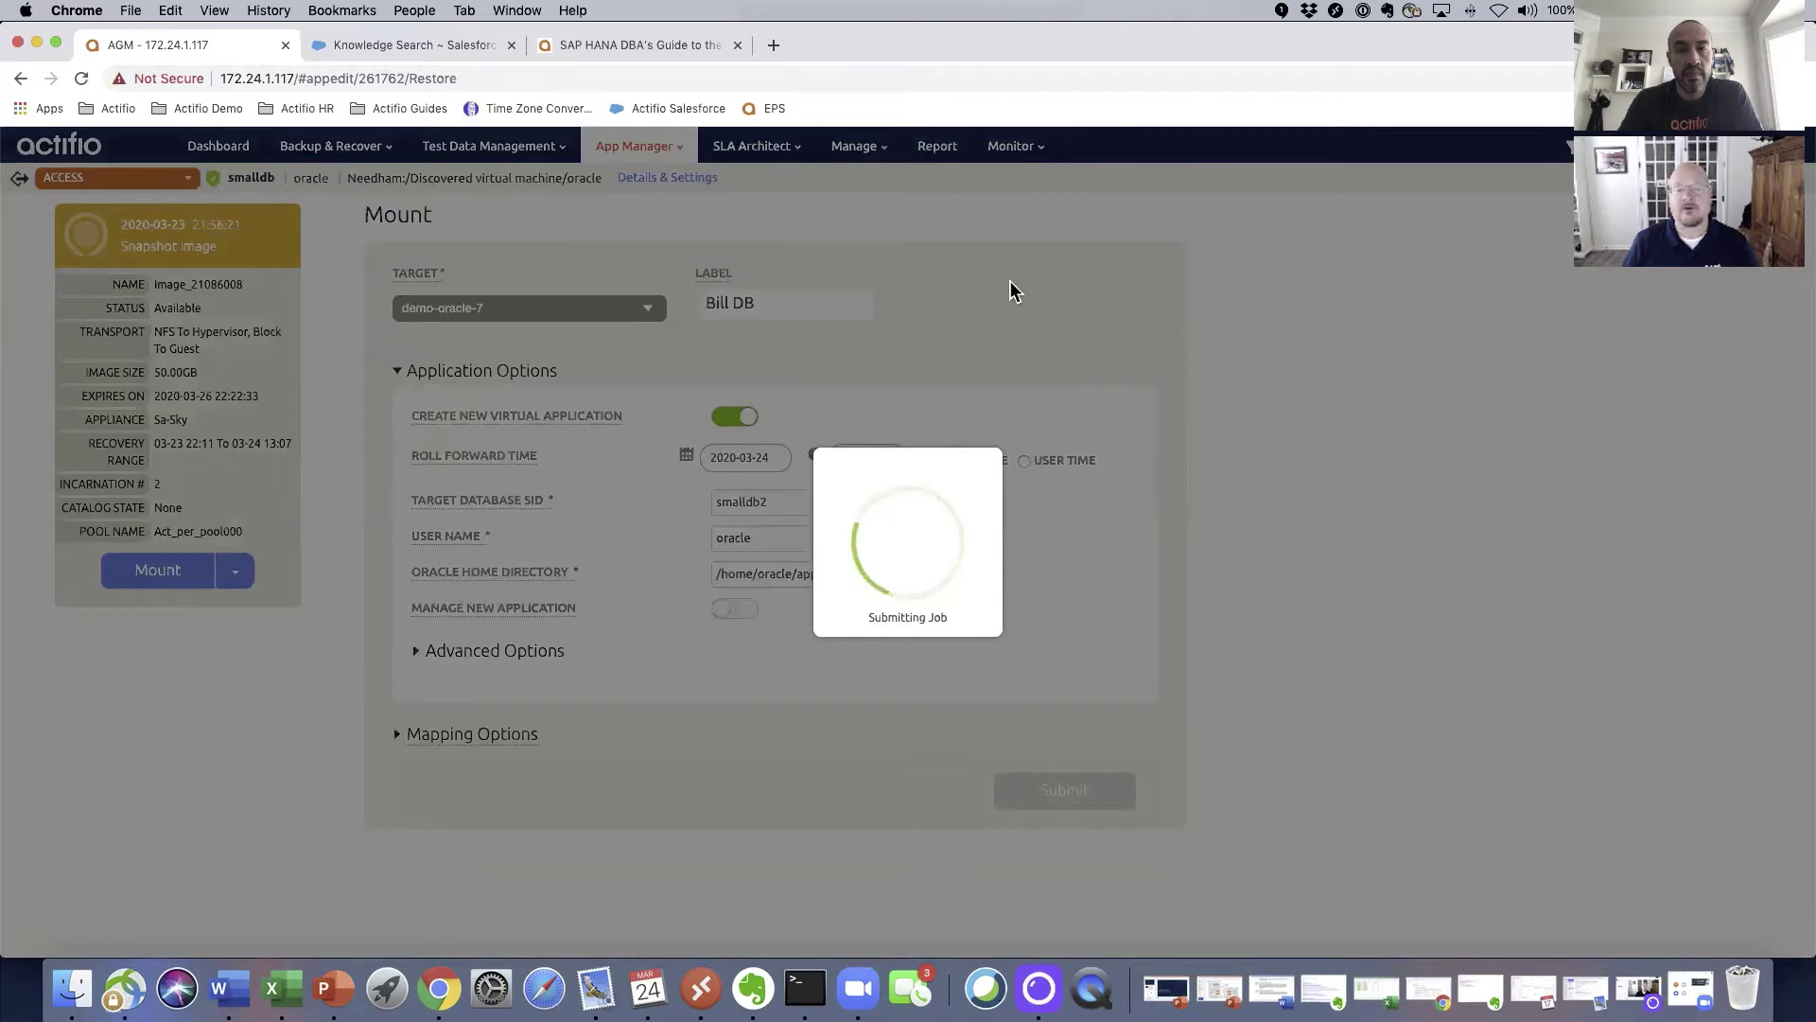
Step: In the terminal, list the home directory and run ./watch_for_mount.sh to monitor the mount
{"action": "key", "text": "super+Tab"}
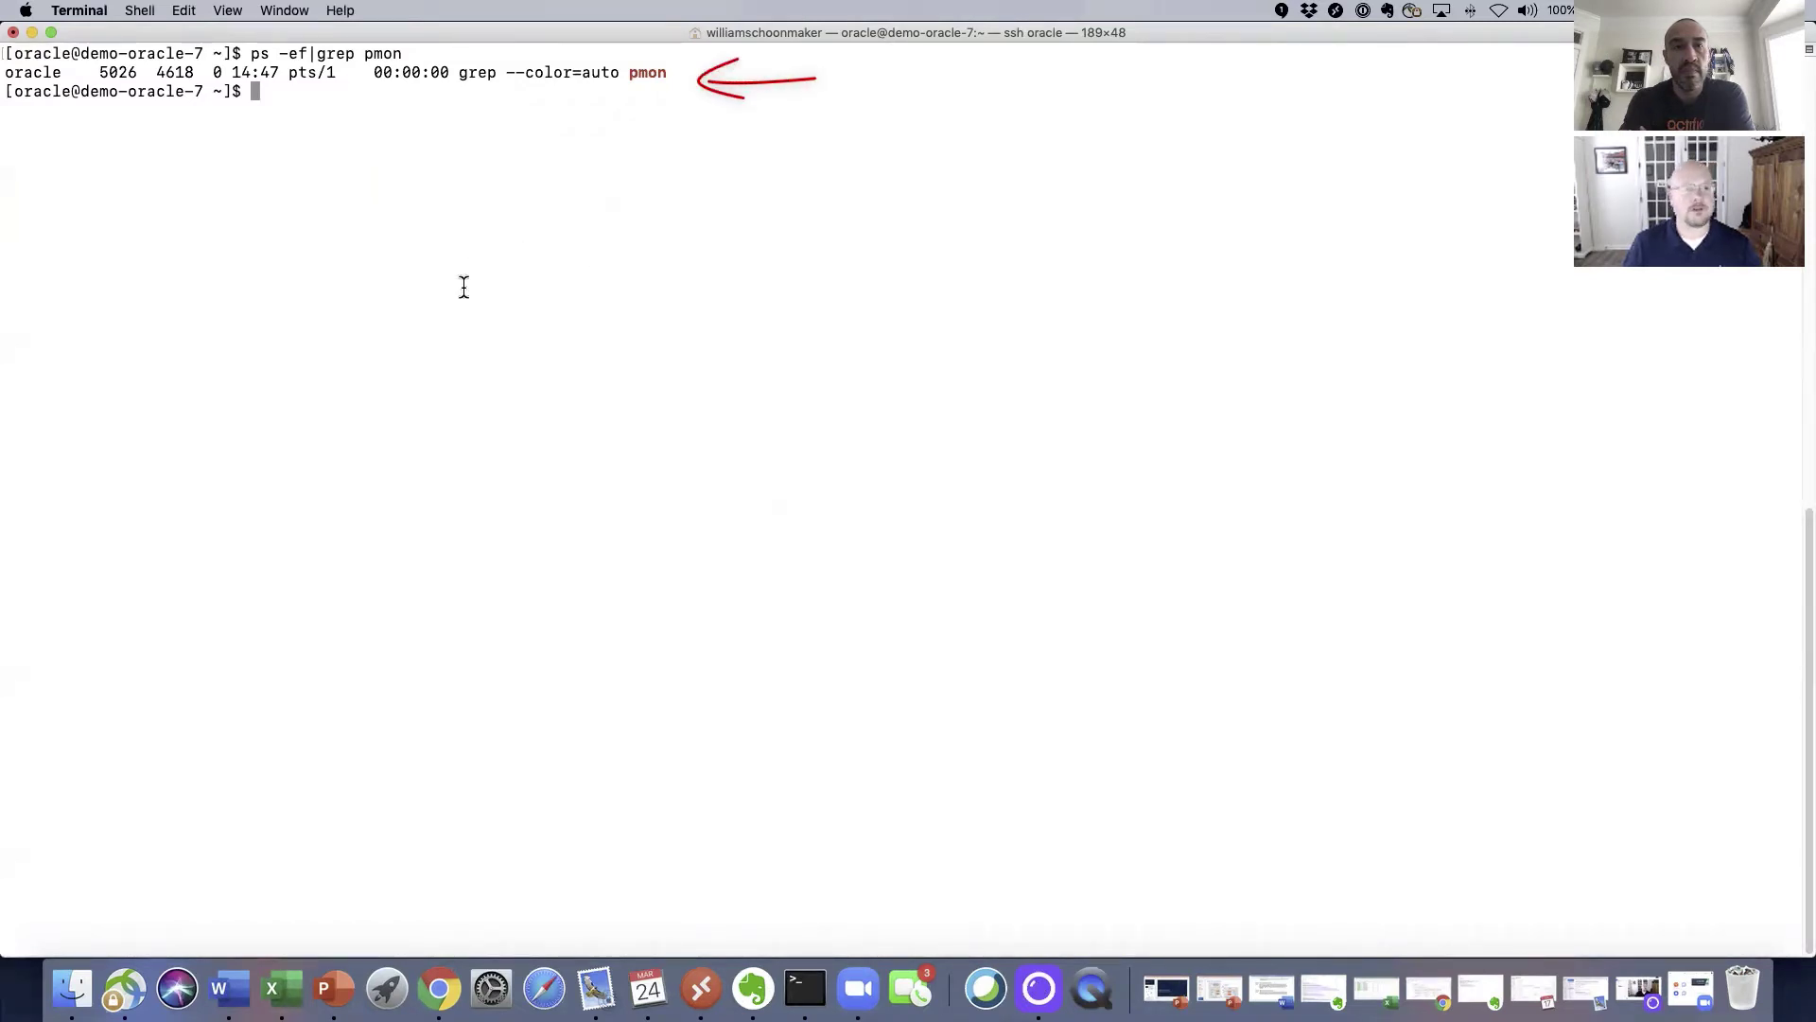
{"action": "type", "text": "ls"}
{"action": "key", "text": "Return"}
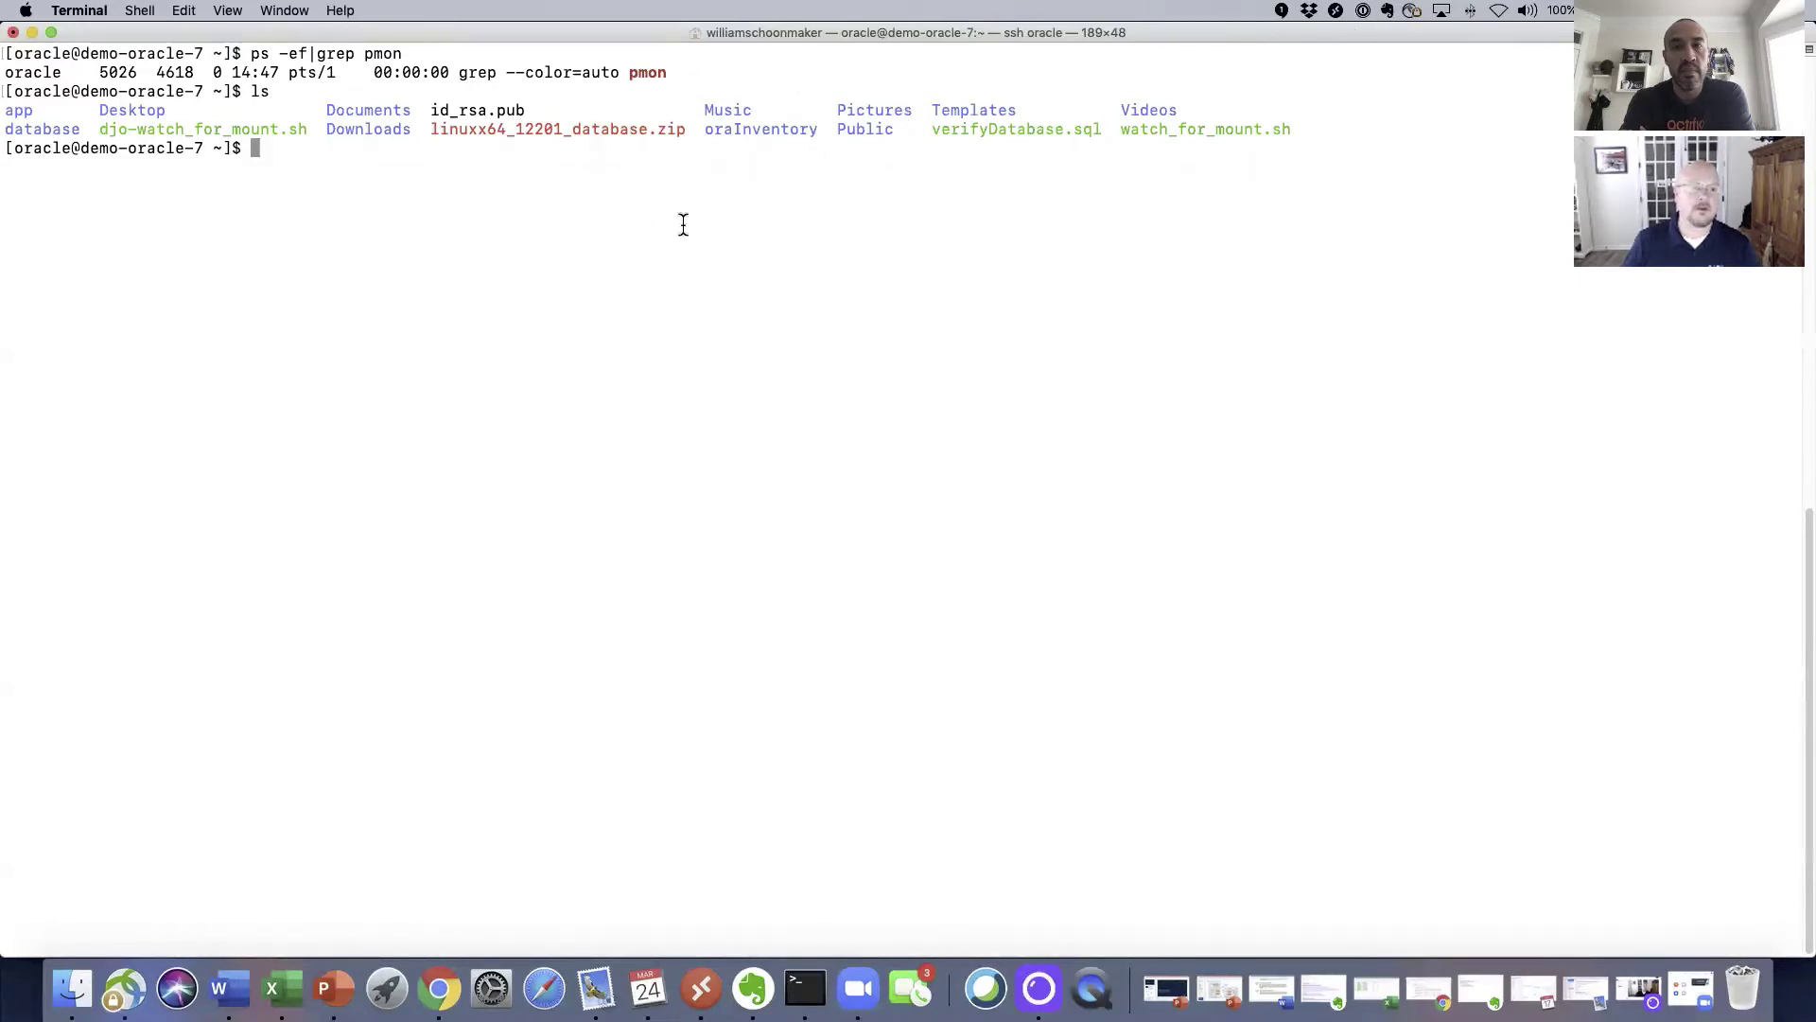
{"action": "type", "text": "./watch_for_mount.sh"}
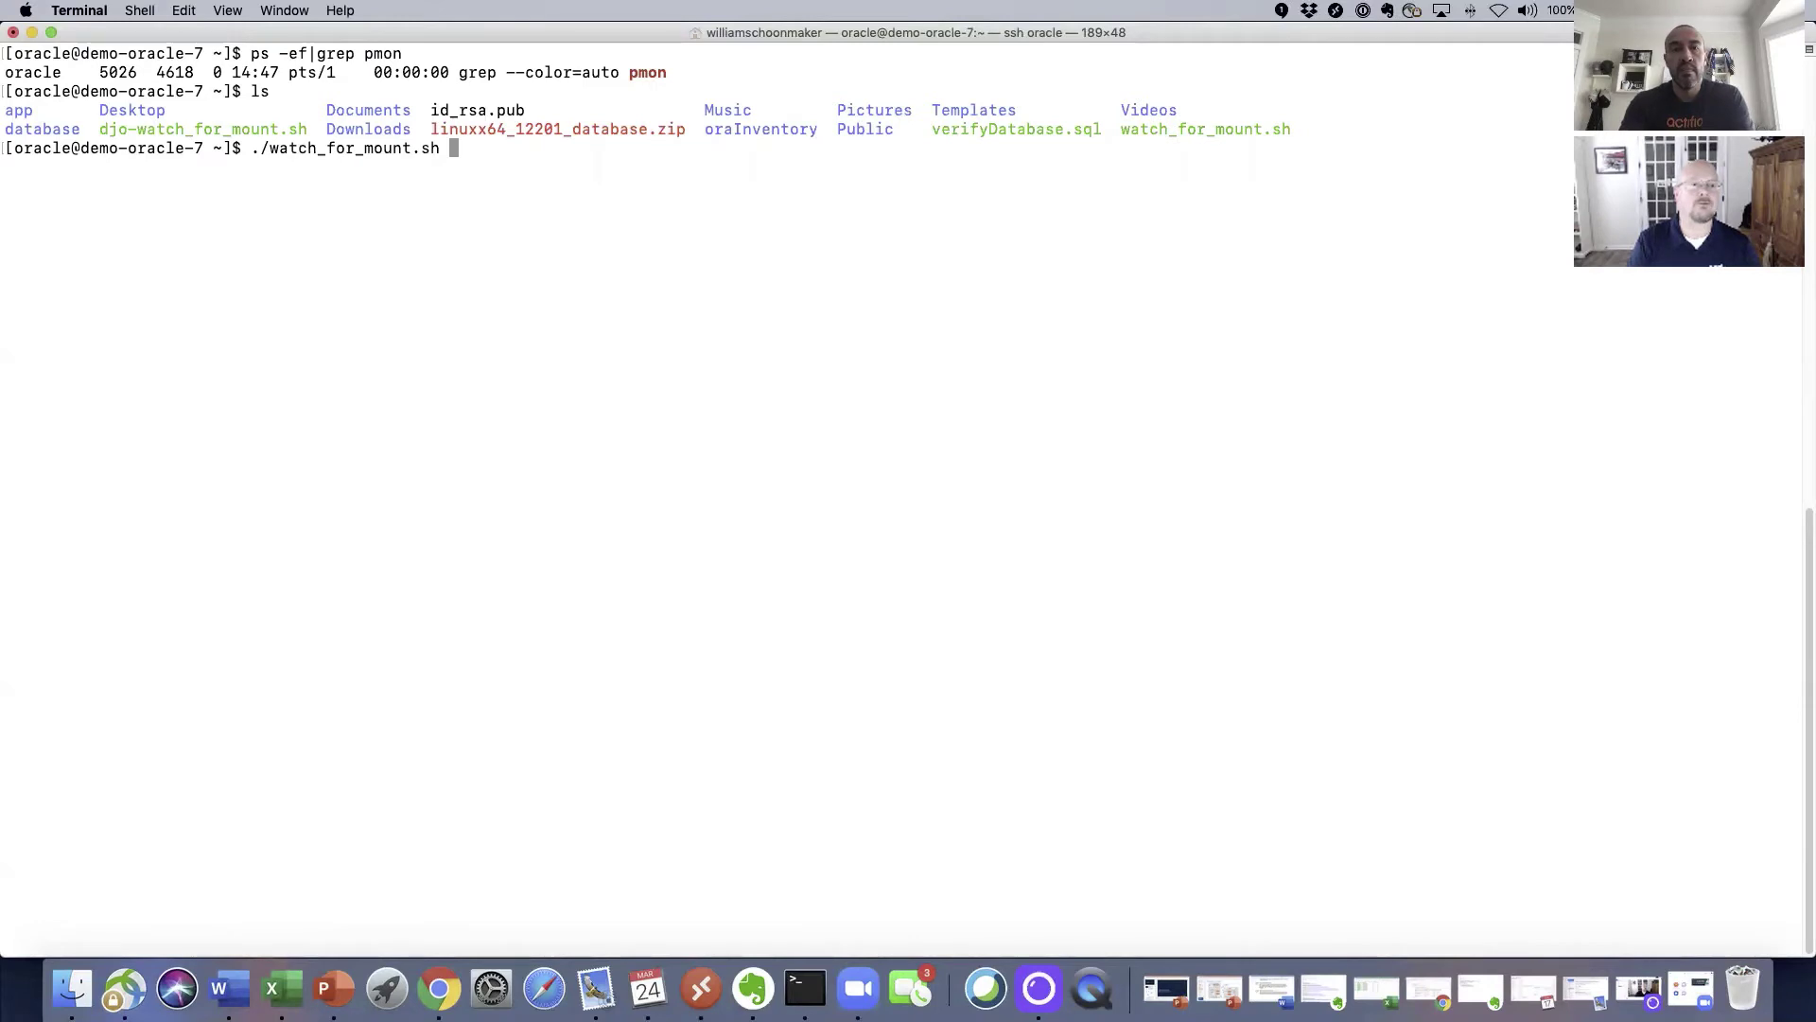
{"action": "key", "text": "Return"}
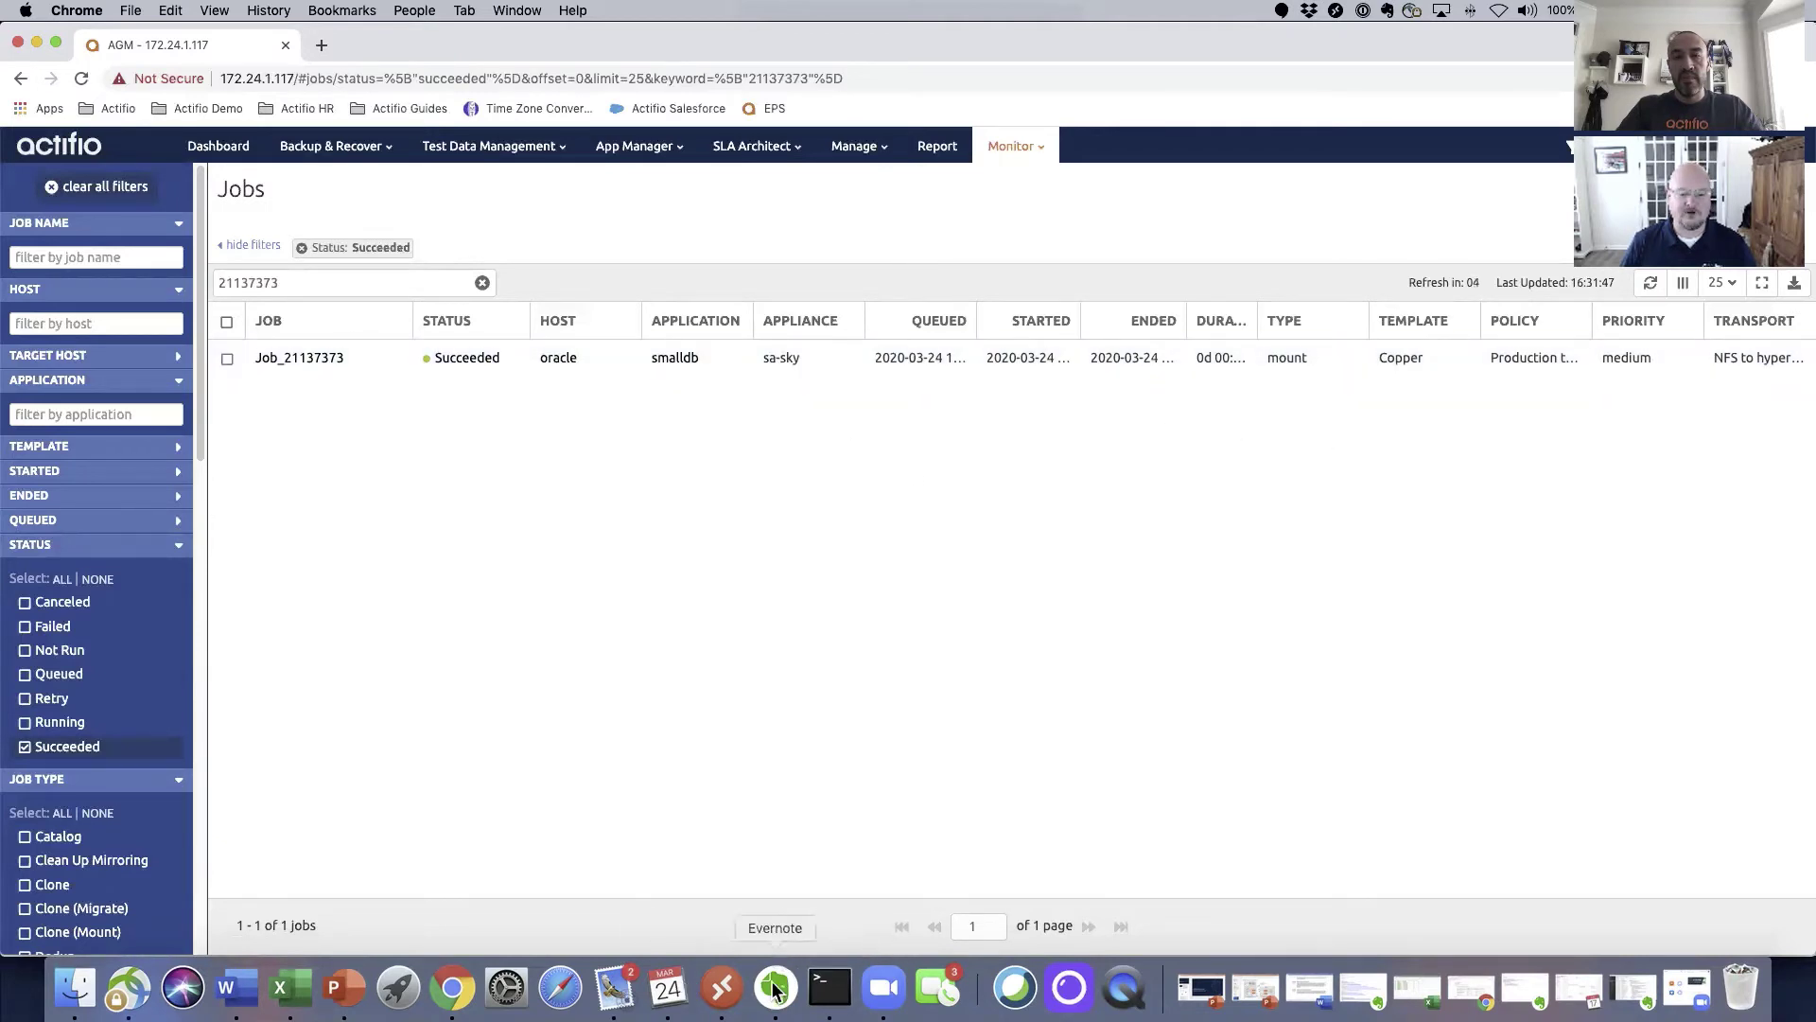
Step: Bring the demo-oracle-7 Terminal session back to the front
{"action": "left_click", "coordinate": [830, 988]}
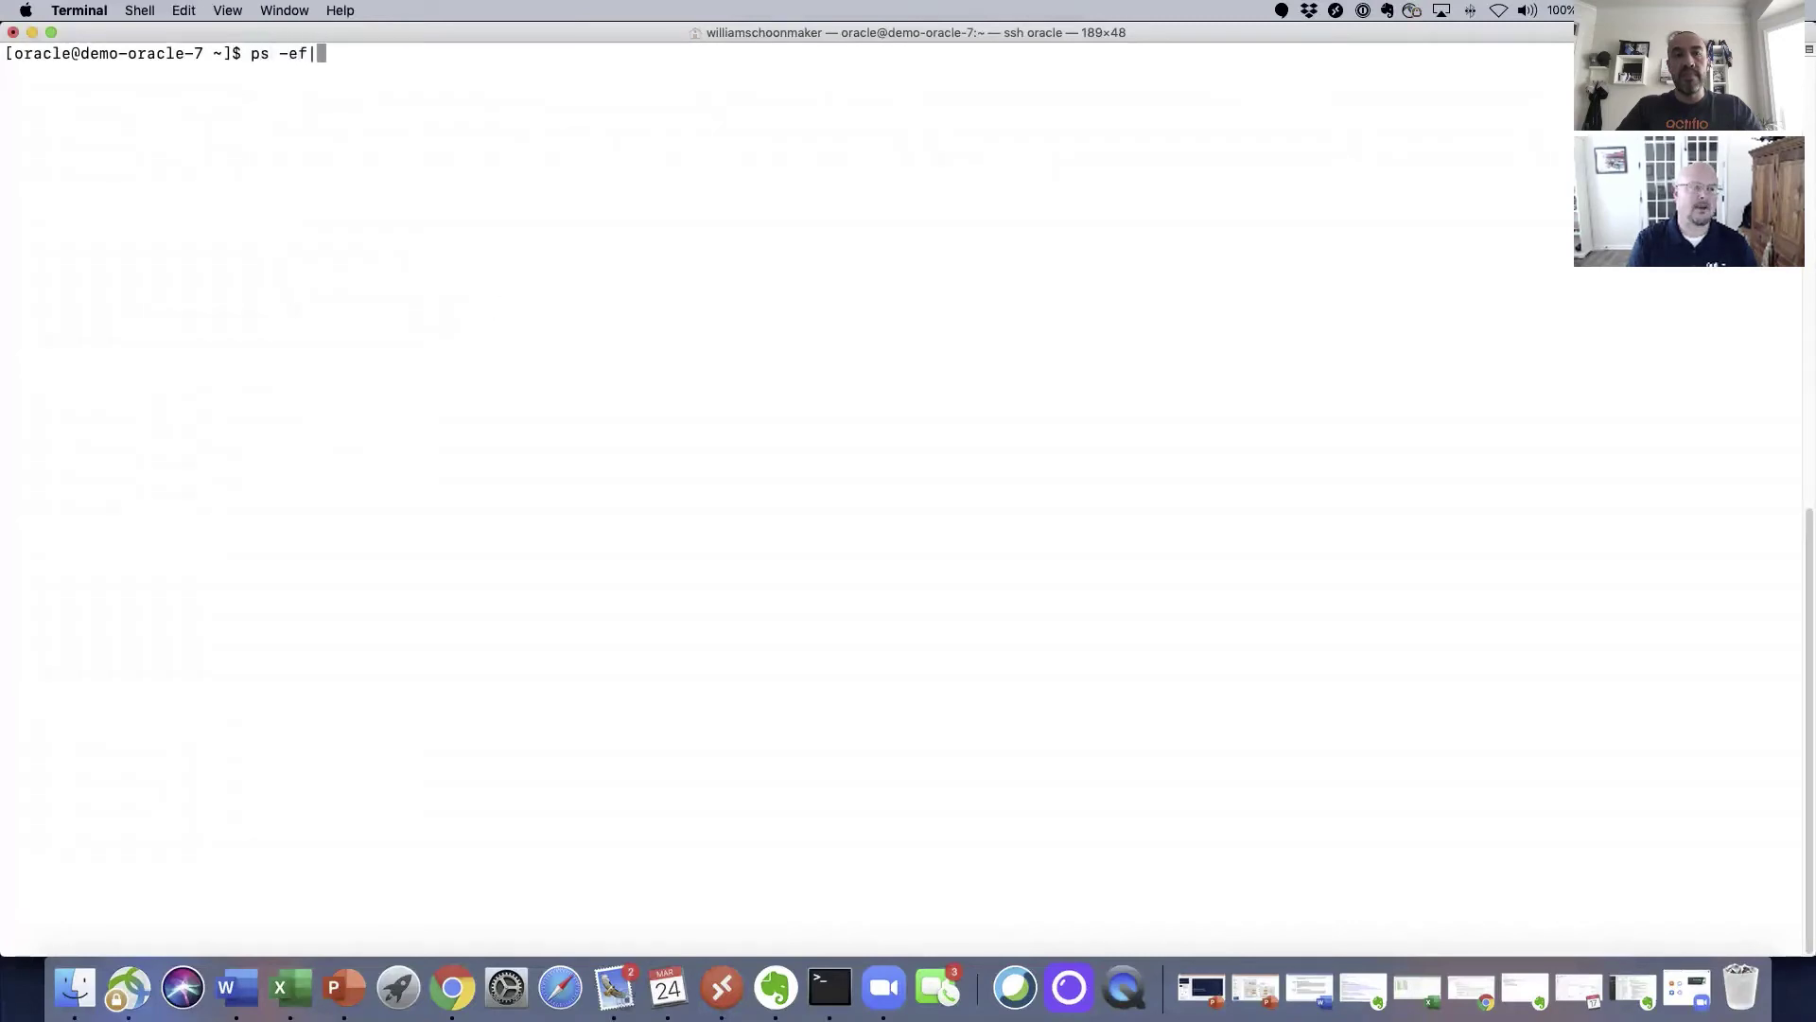
Step: Run ps -ef|grep pmon and highlight the ora_pmon_smalldb2 process line
{"action": "type", "text": "pmon"}
{"action": "key", "text": "Return"}
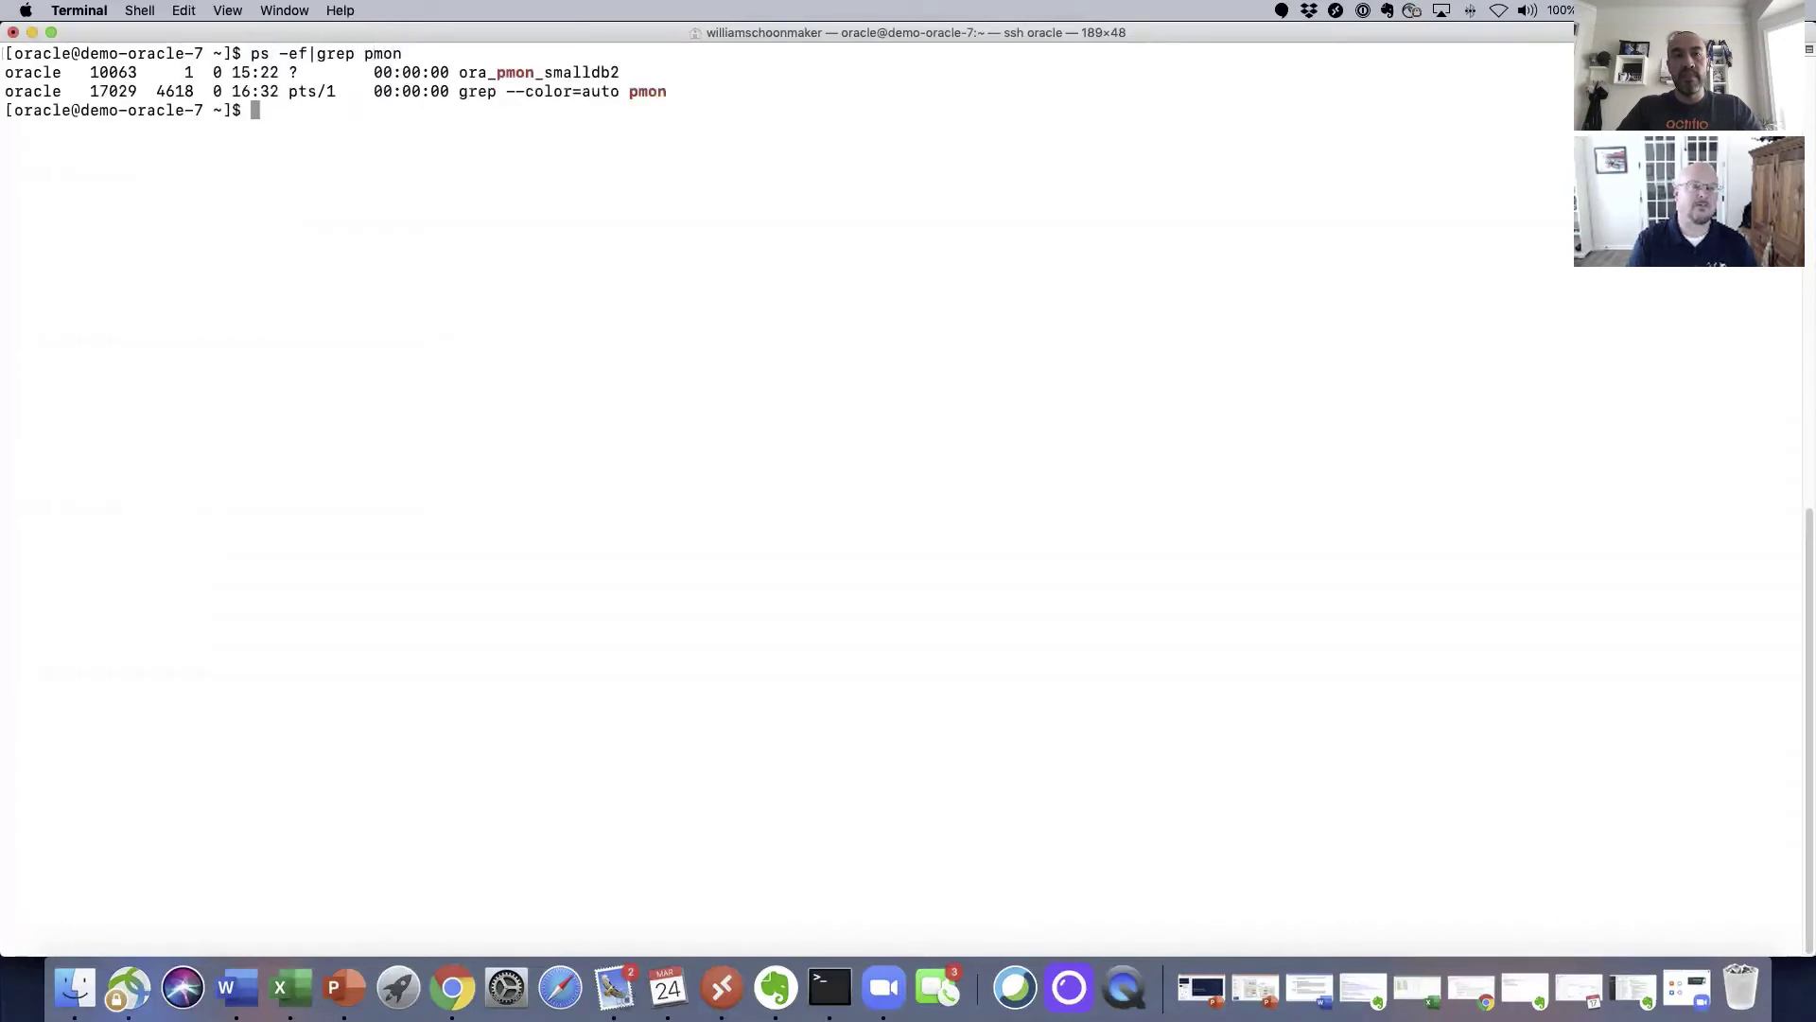
{"action": "mouse_move", "coordinate": [767, 71]}
{"action": "left_mouse_down"}
{"action": "mouse_move", "coordinate": [659, 73]}
{"action": "mouse_move", "coordinate": [698, 91]}
{"action": "left_mouse_up"}
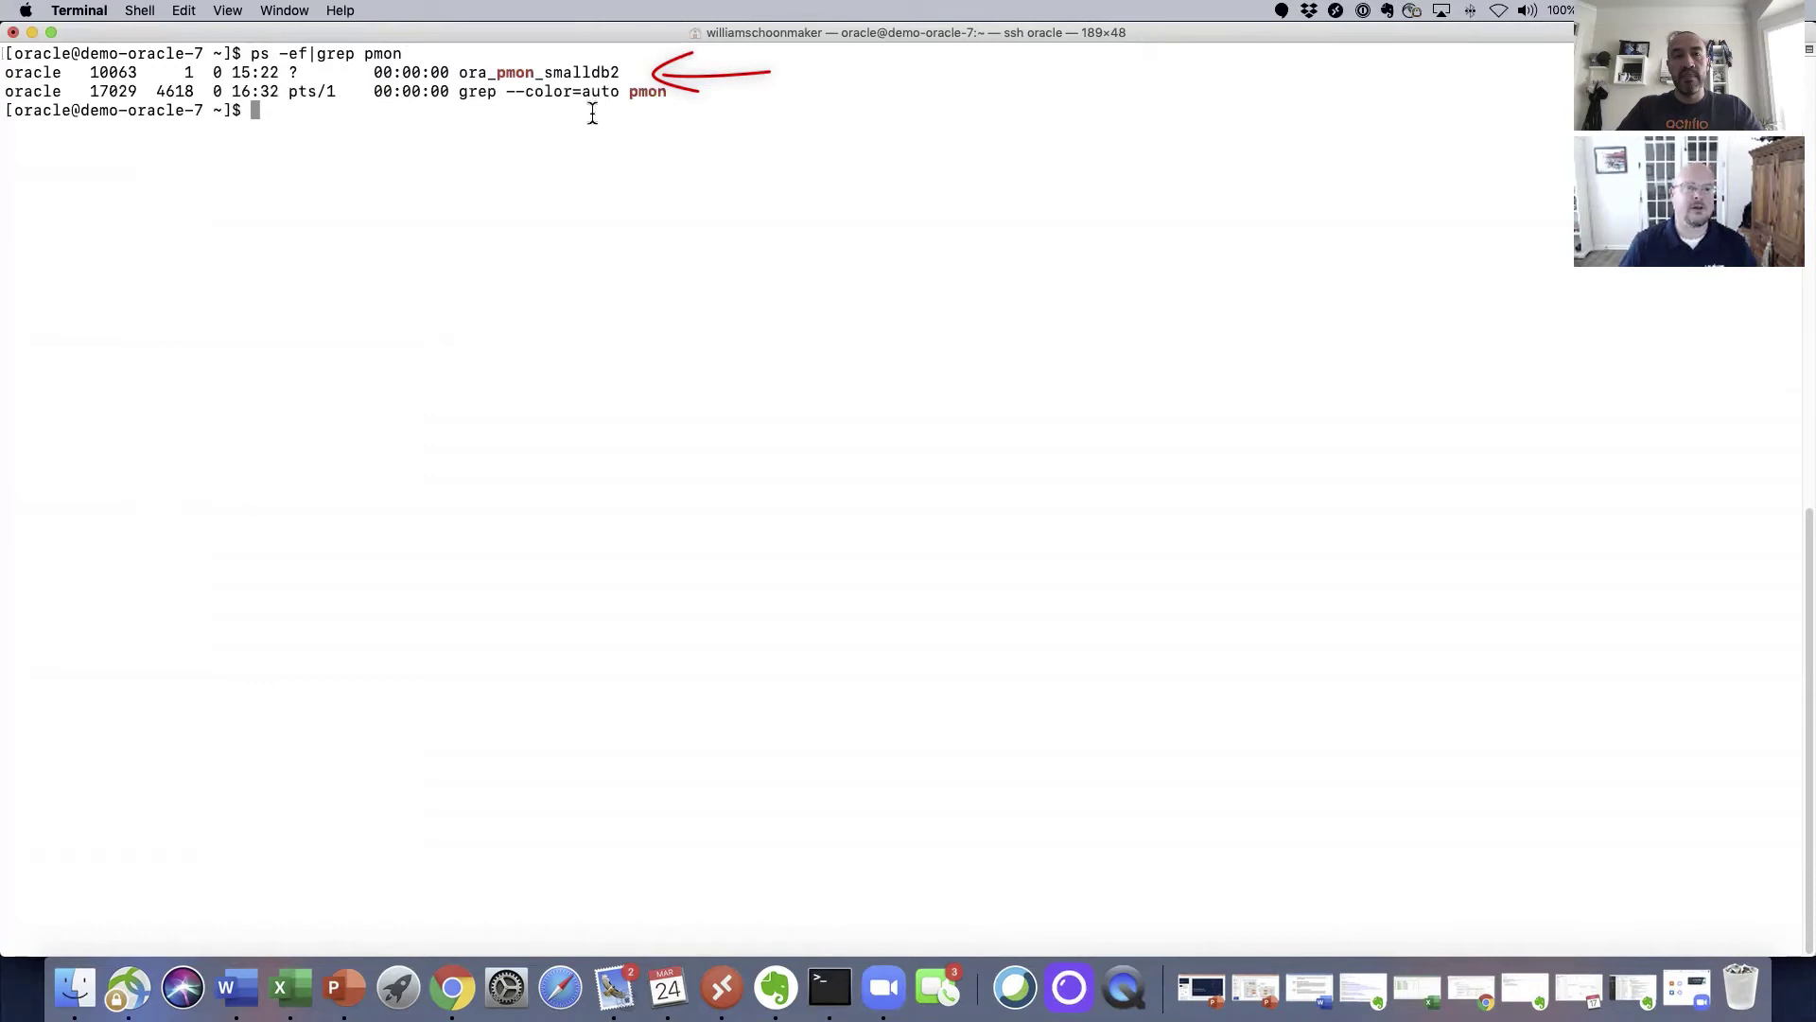
{"action": "left_click_drag", "start_coordinate": [460, 73], "coordinate": [621, 73]}
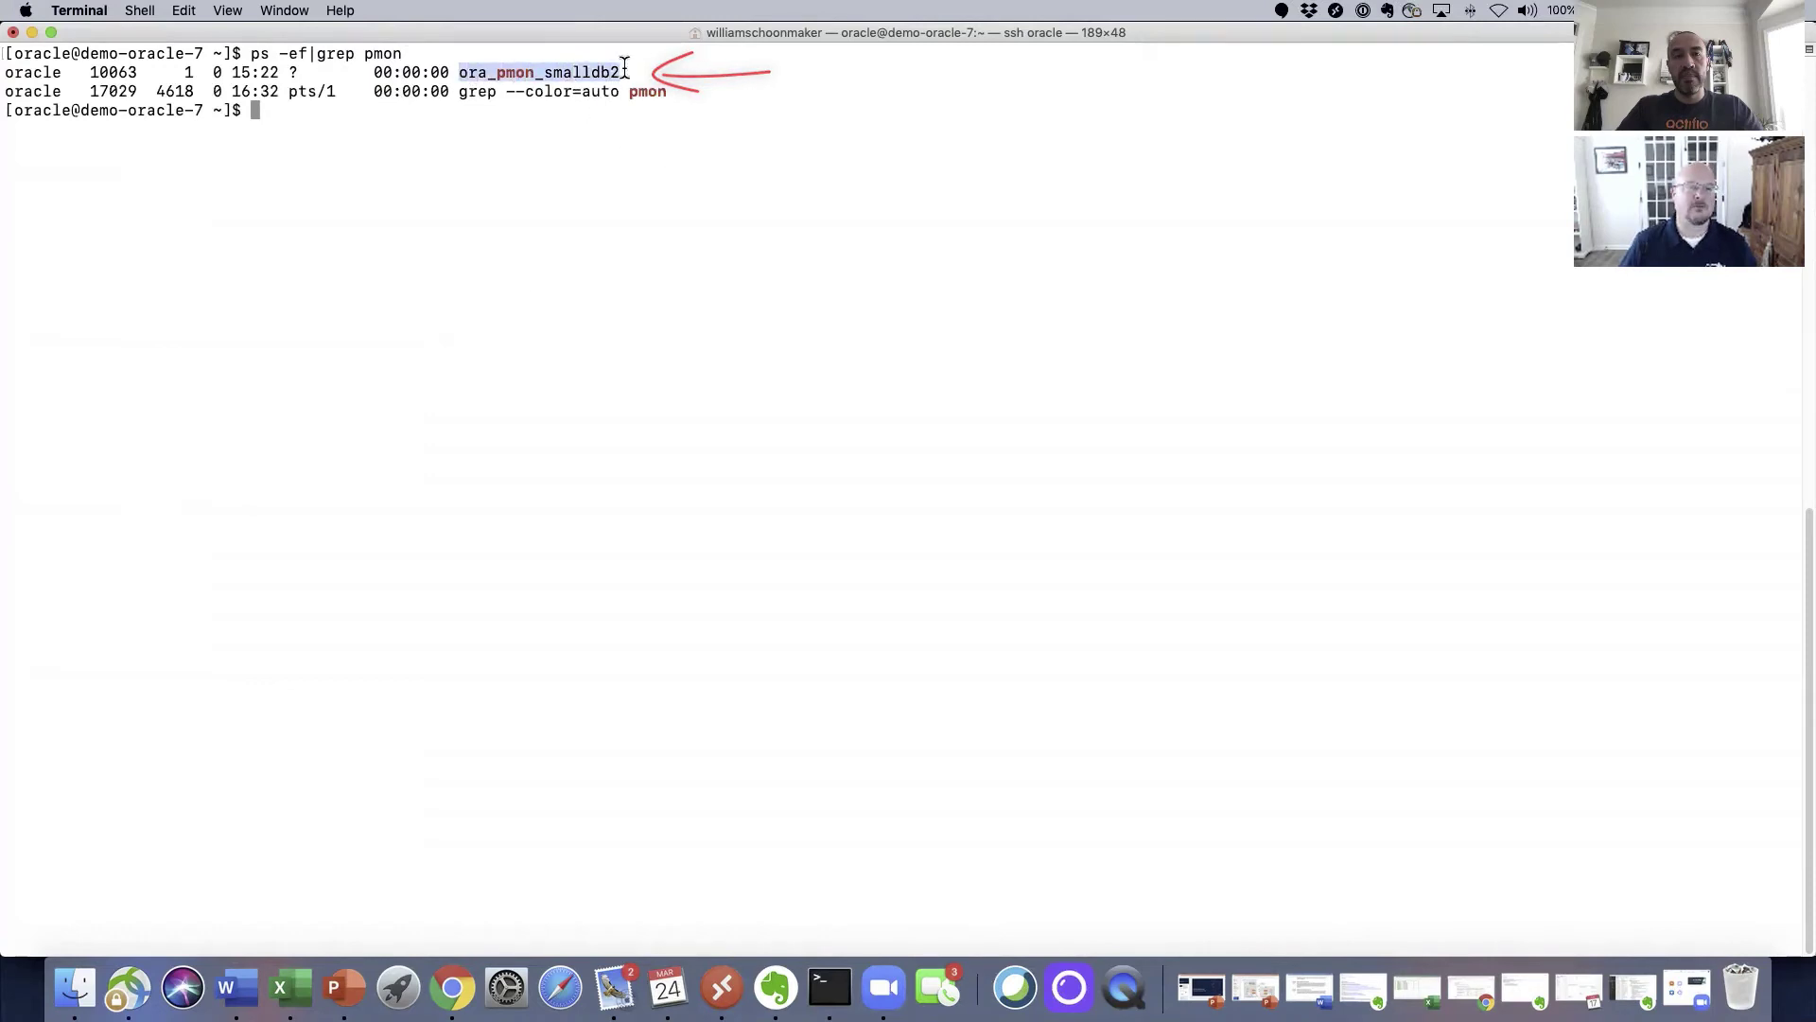
{"action": "left_click", "coordinate": [619, 97]}
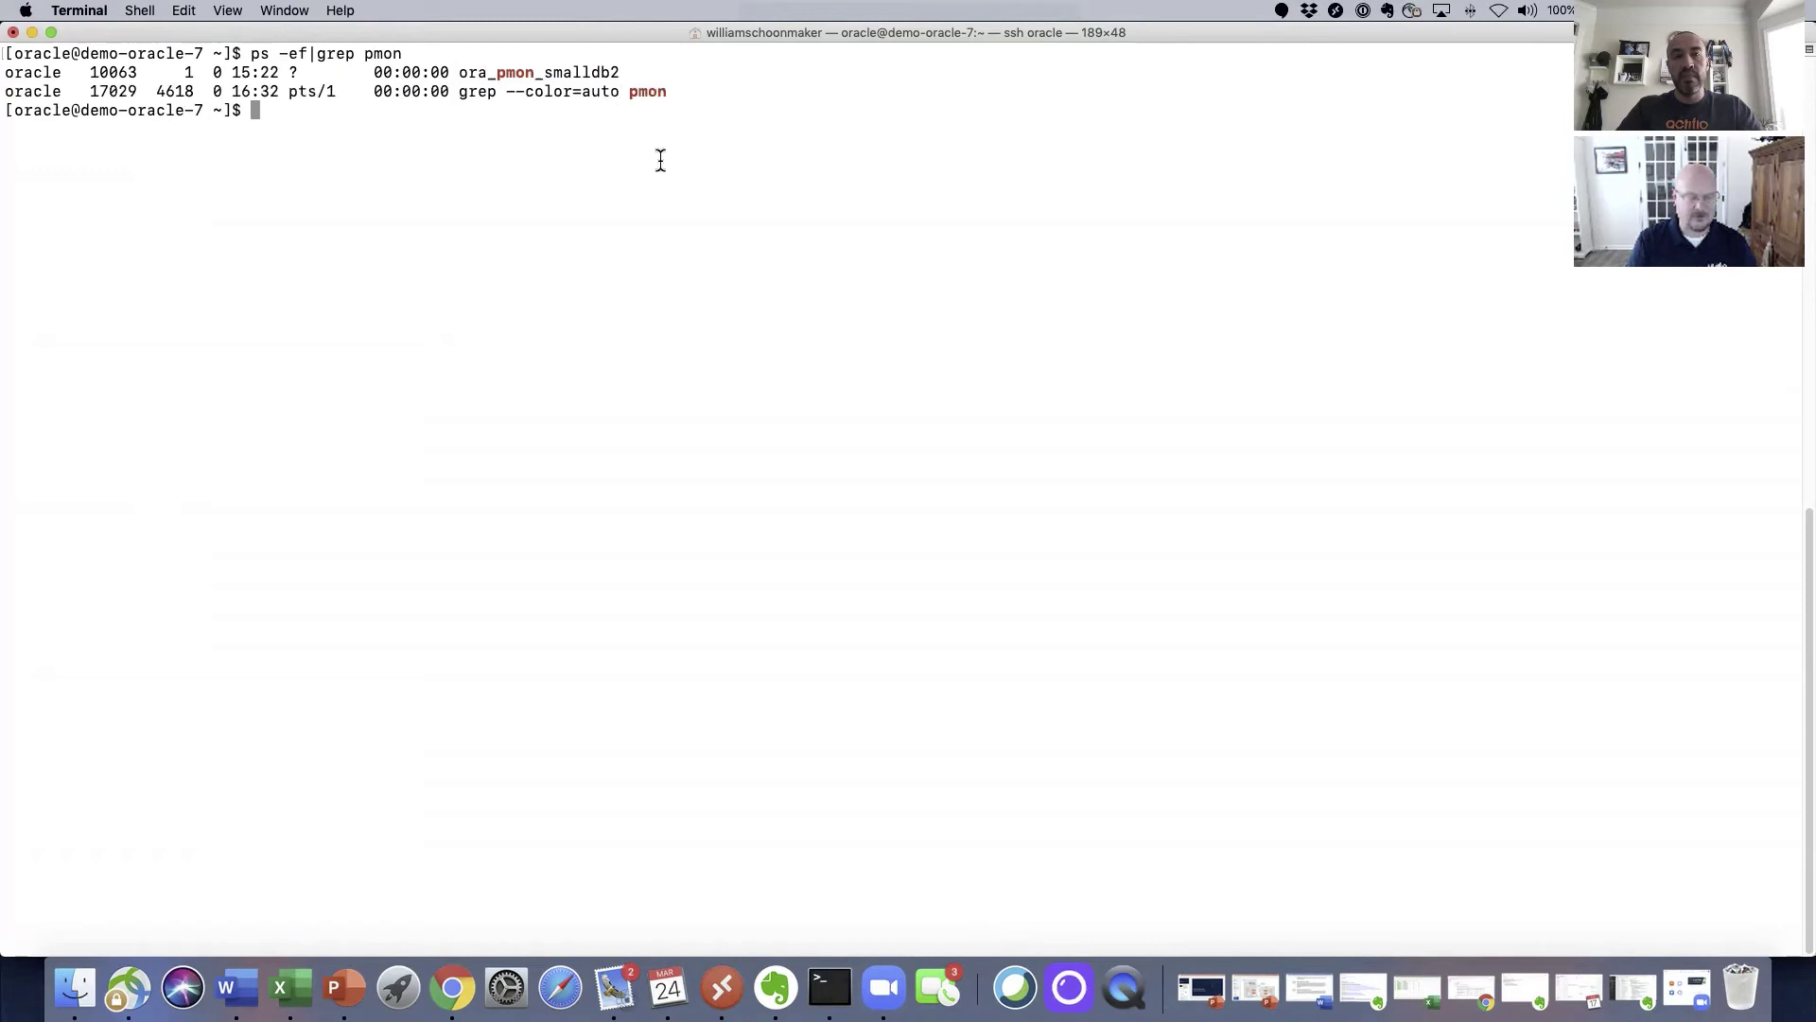
Step: List the home directory and rerun watch_for_mount.sh, glancing at the browser jobs page and back
{"action": "type", "text": "ls"}
{"action": "key", "text": "Return"}
{"action": "type", "text": "./watch"}
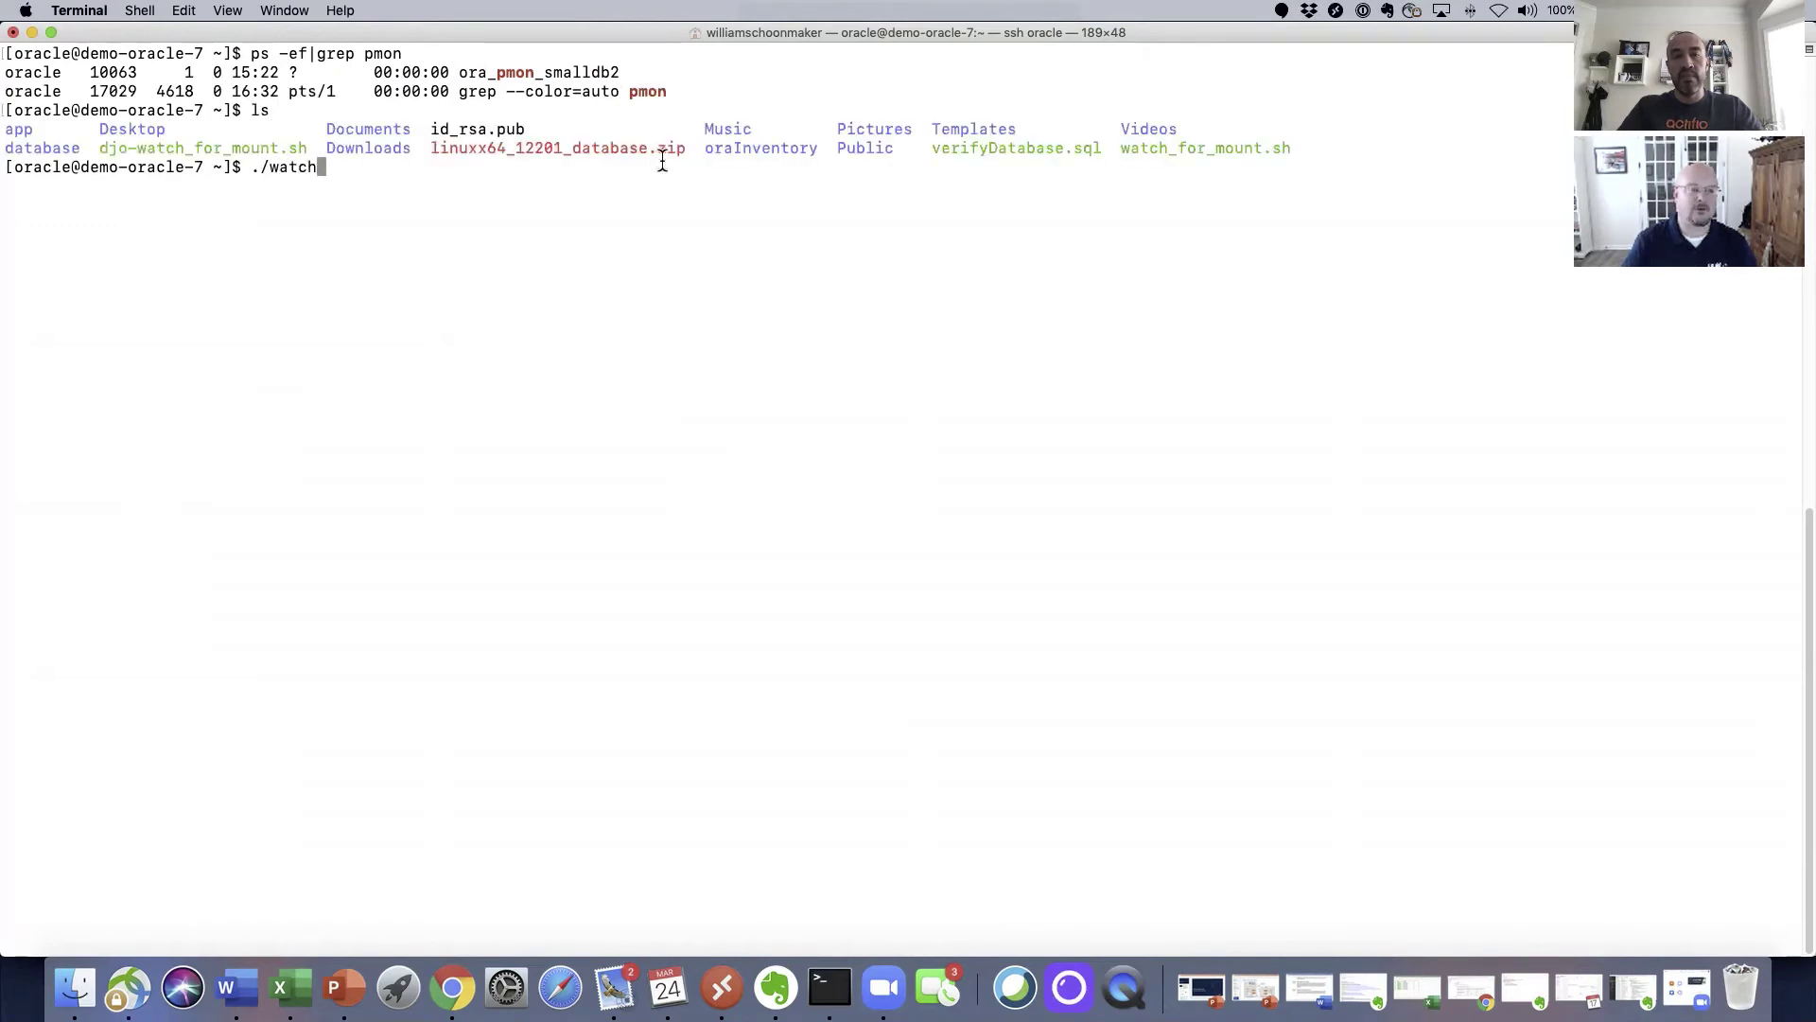
{"action": "key", "text": "Tab"}
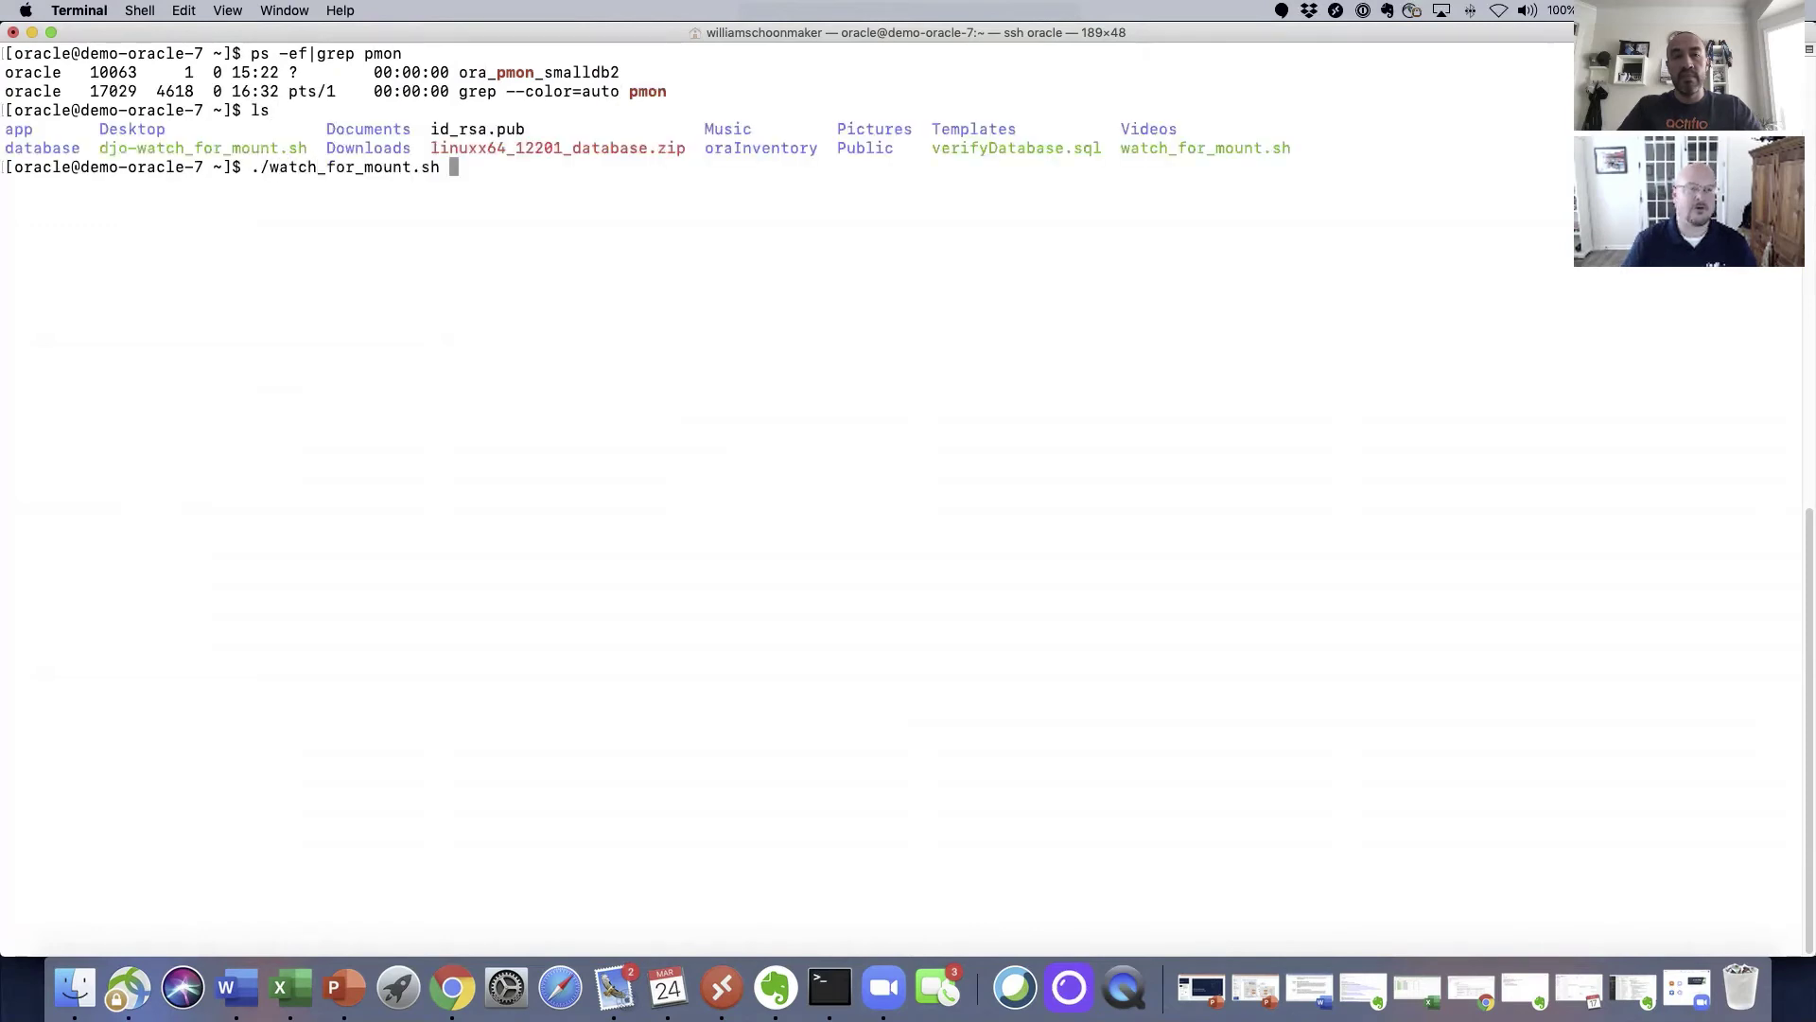
{"action": "key", "text": "Return"}
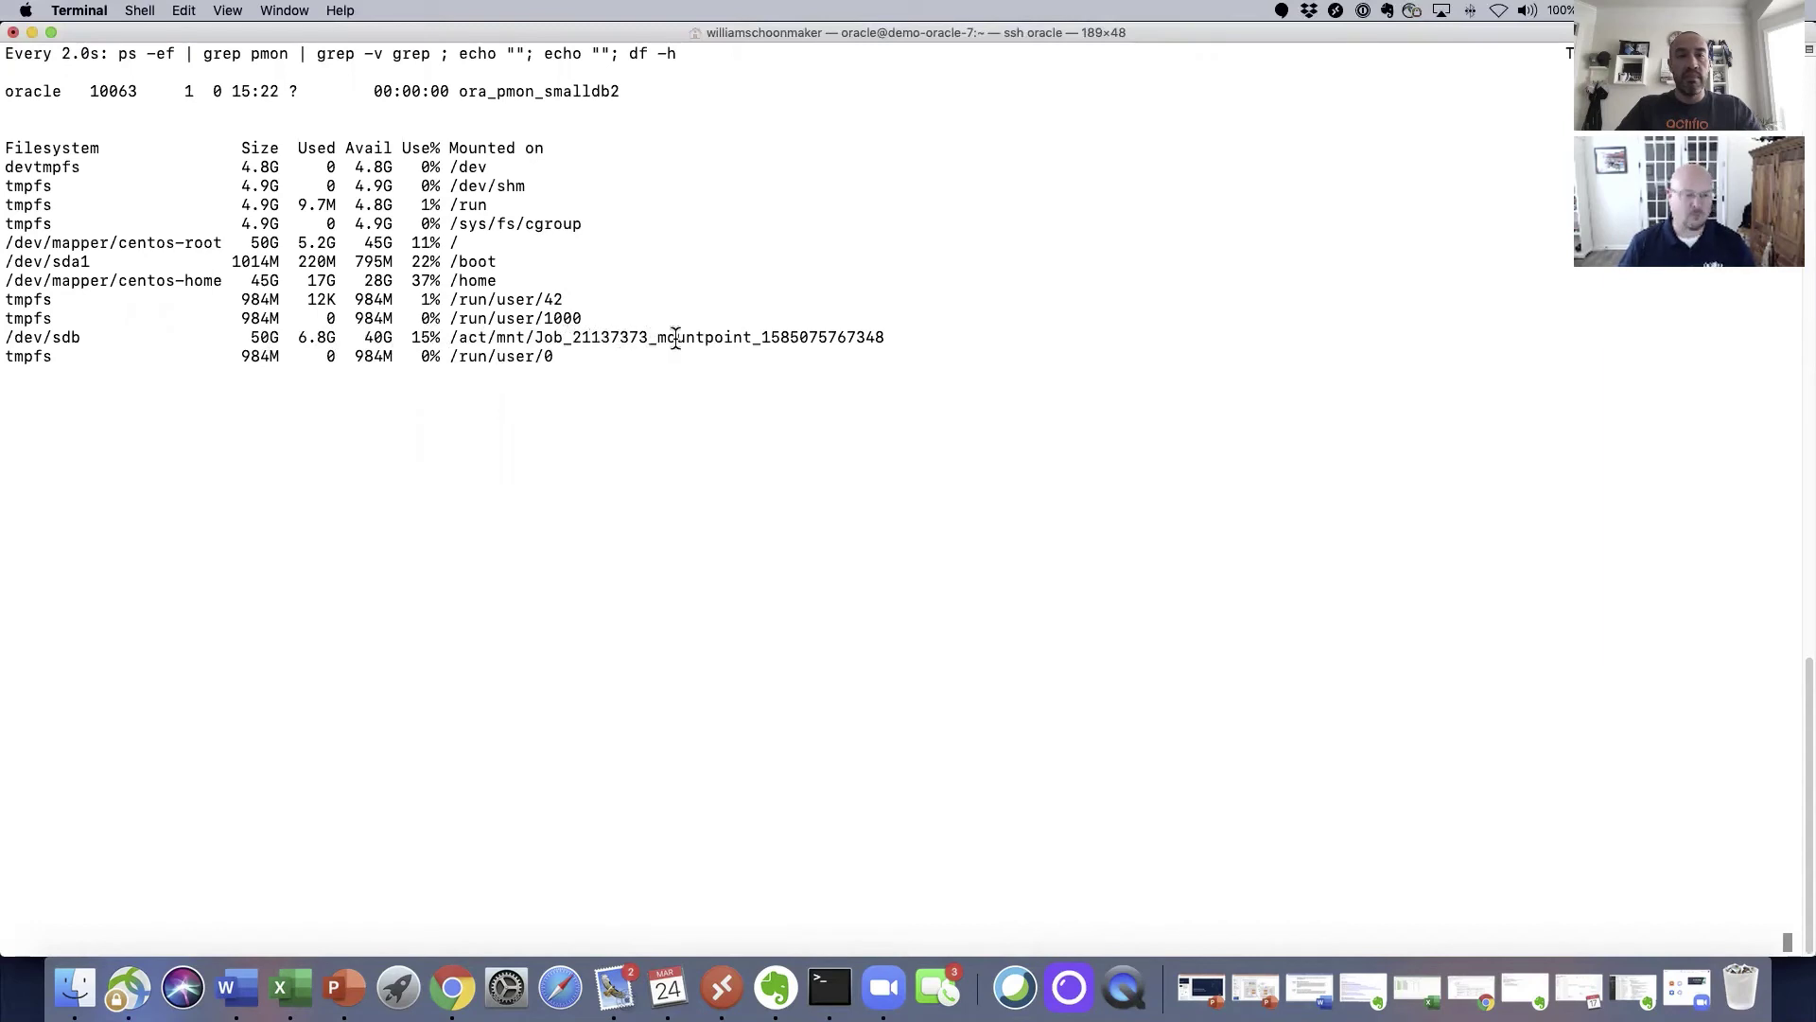
{"action": "key", "text": "super+Tab"}
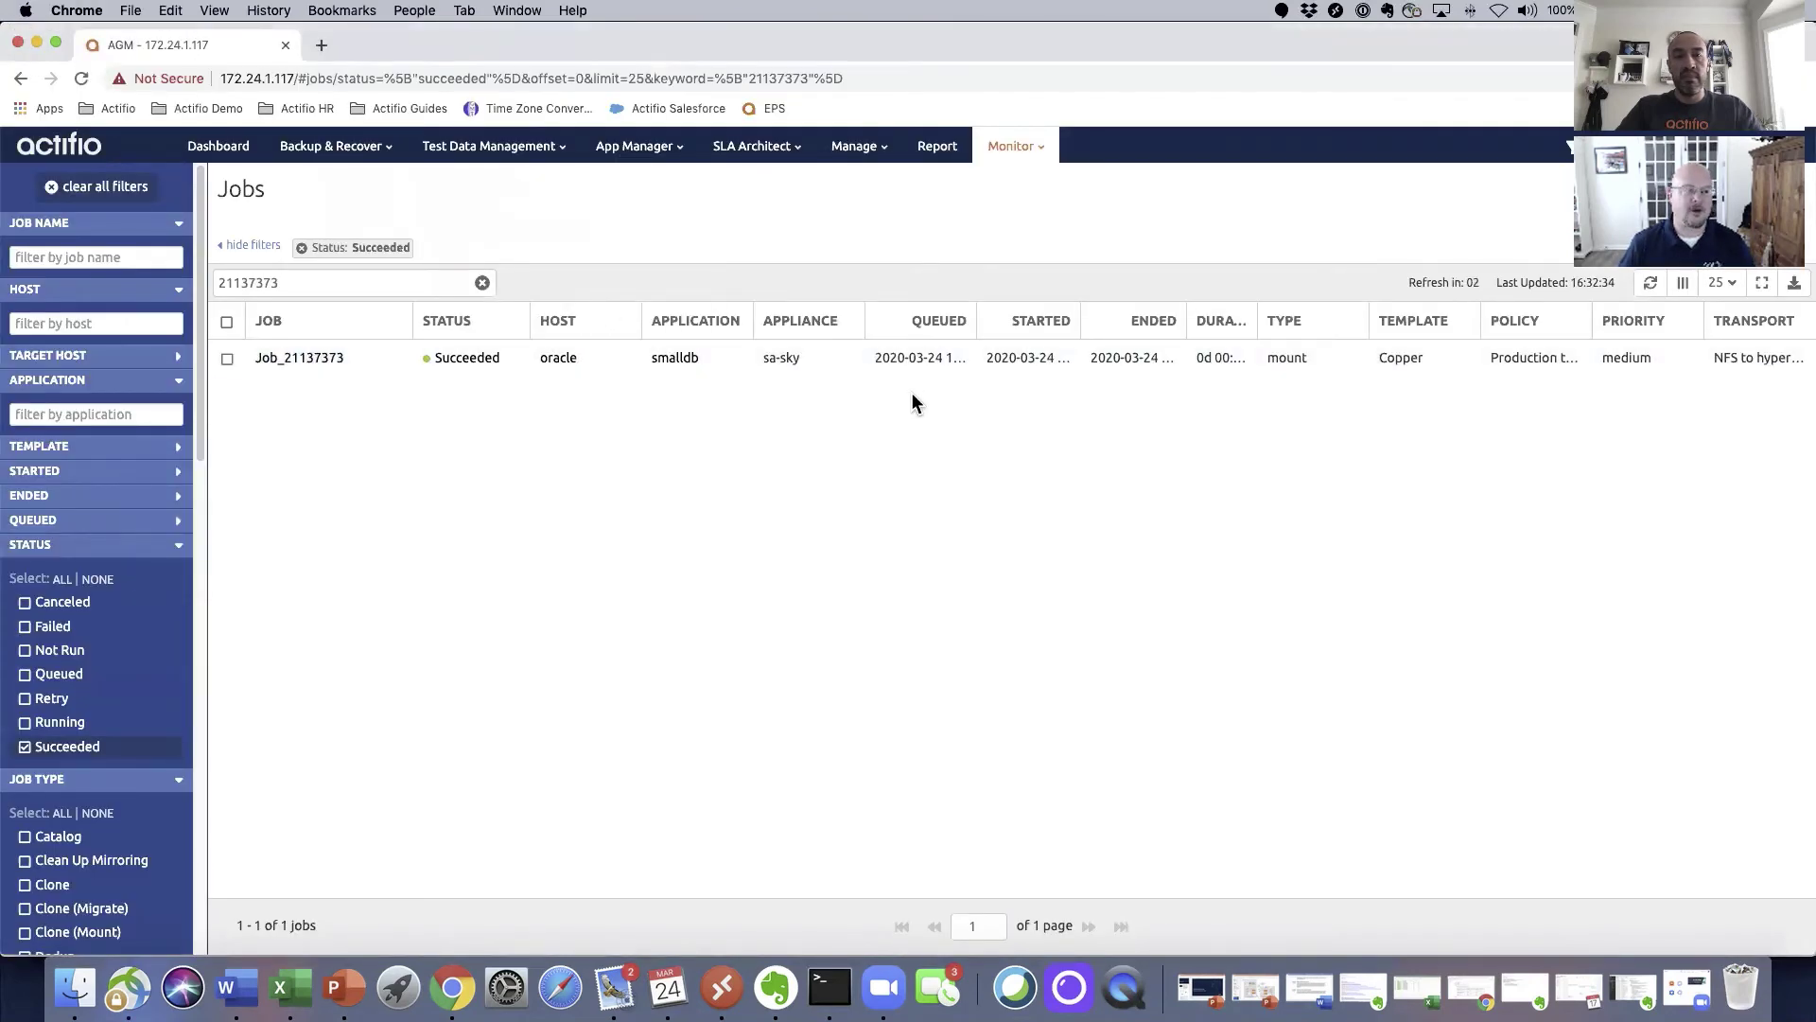
{"action": "key", "text": "super+Tab"}
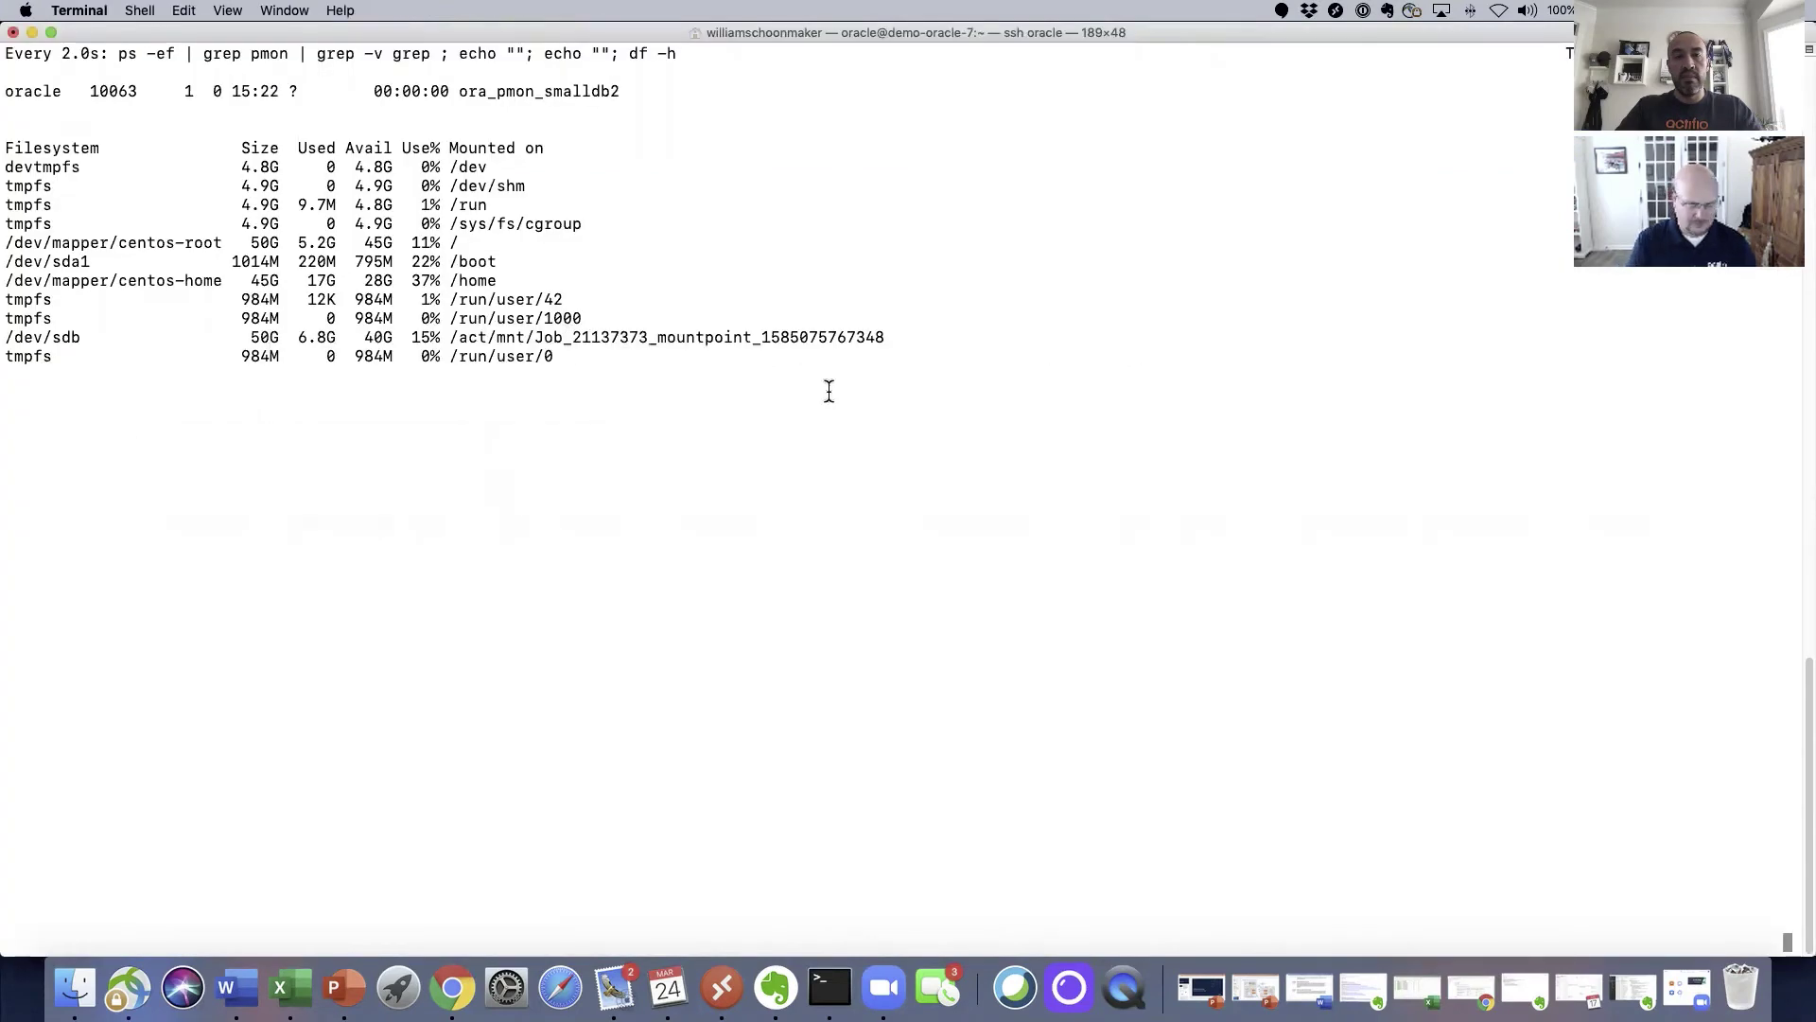
Step: Stop the watch, set the Oracle environment to smalldb2 with oraenv, and connect via sqlplus as sysdba
{"action": "key", "text": "ctrl+c"}
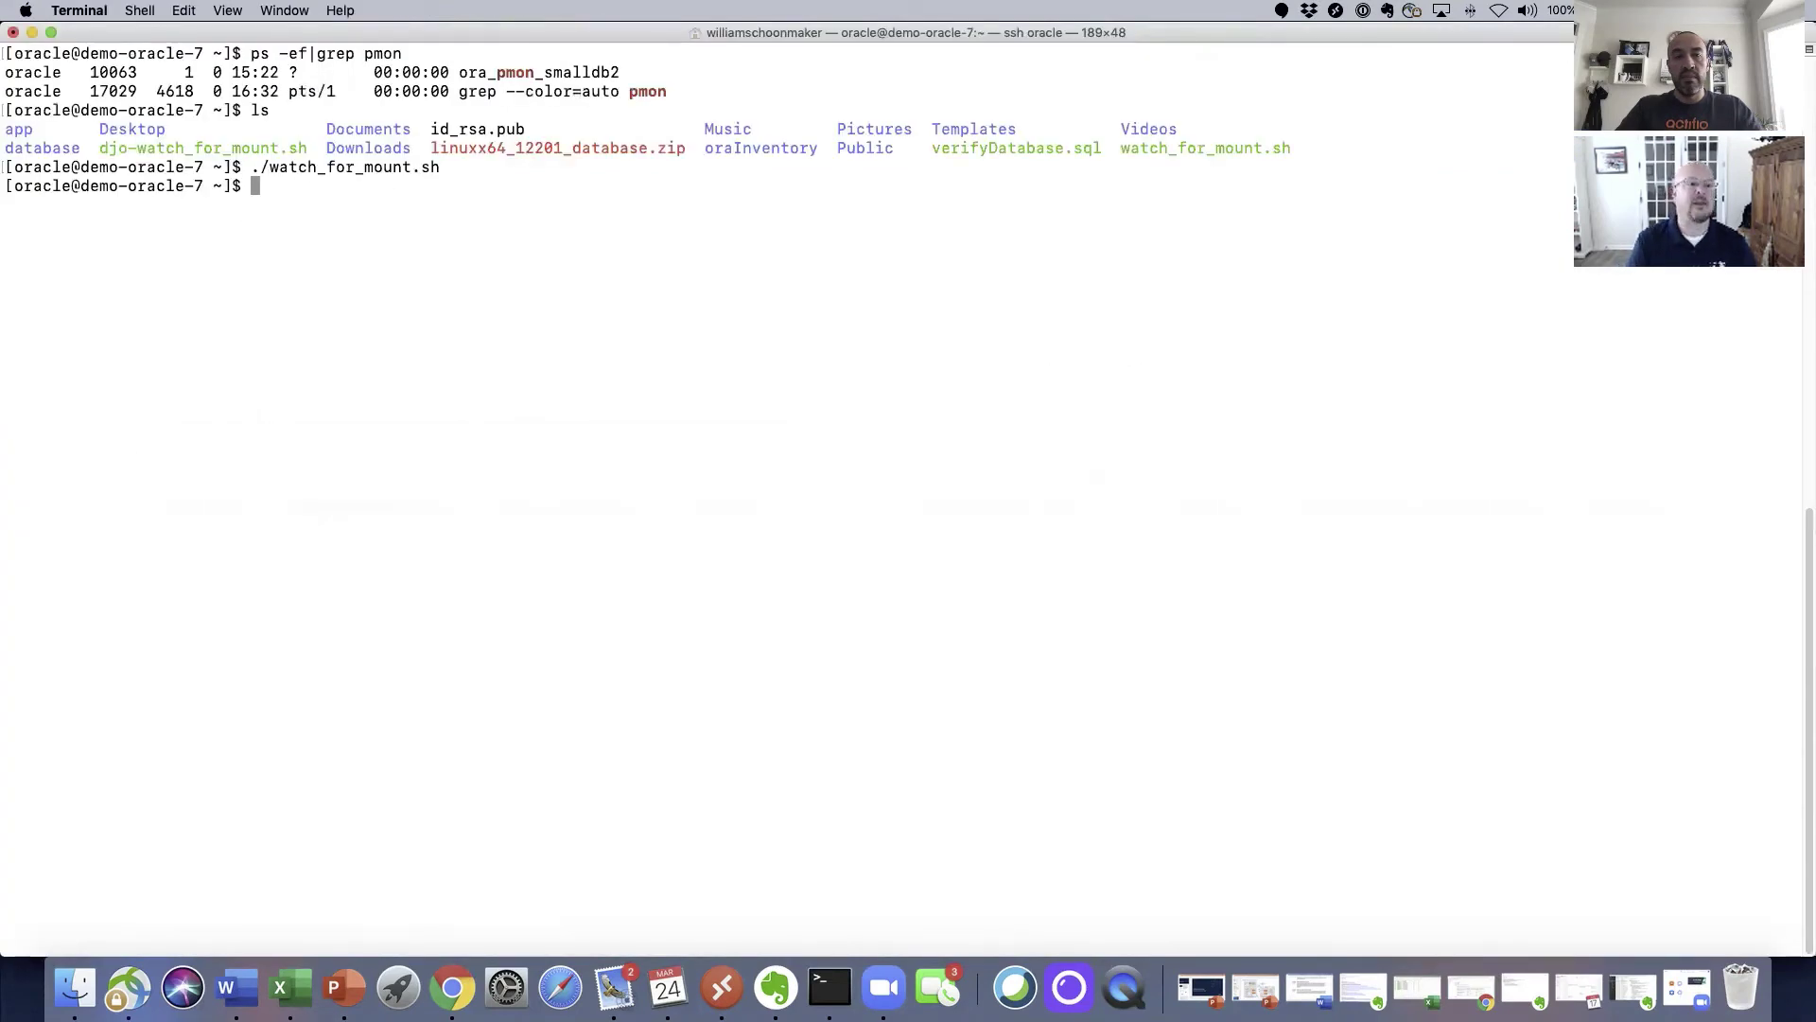
{"action": "type", "text": ". oraenv"}
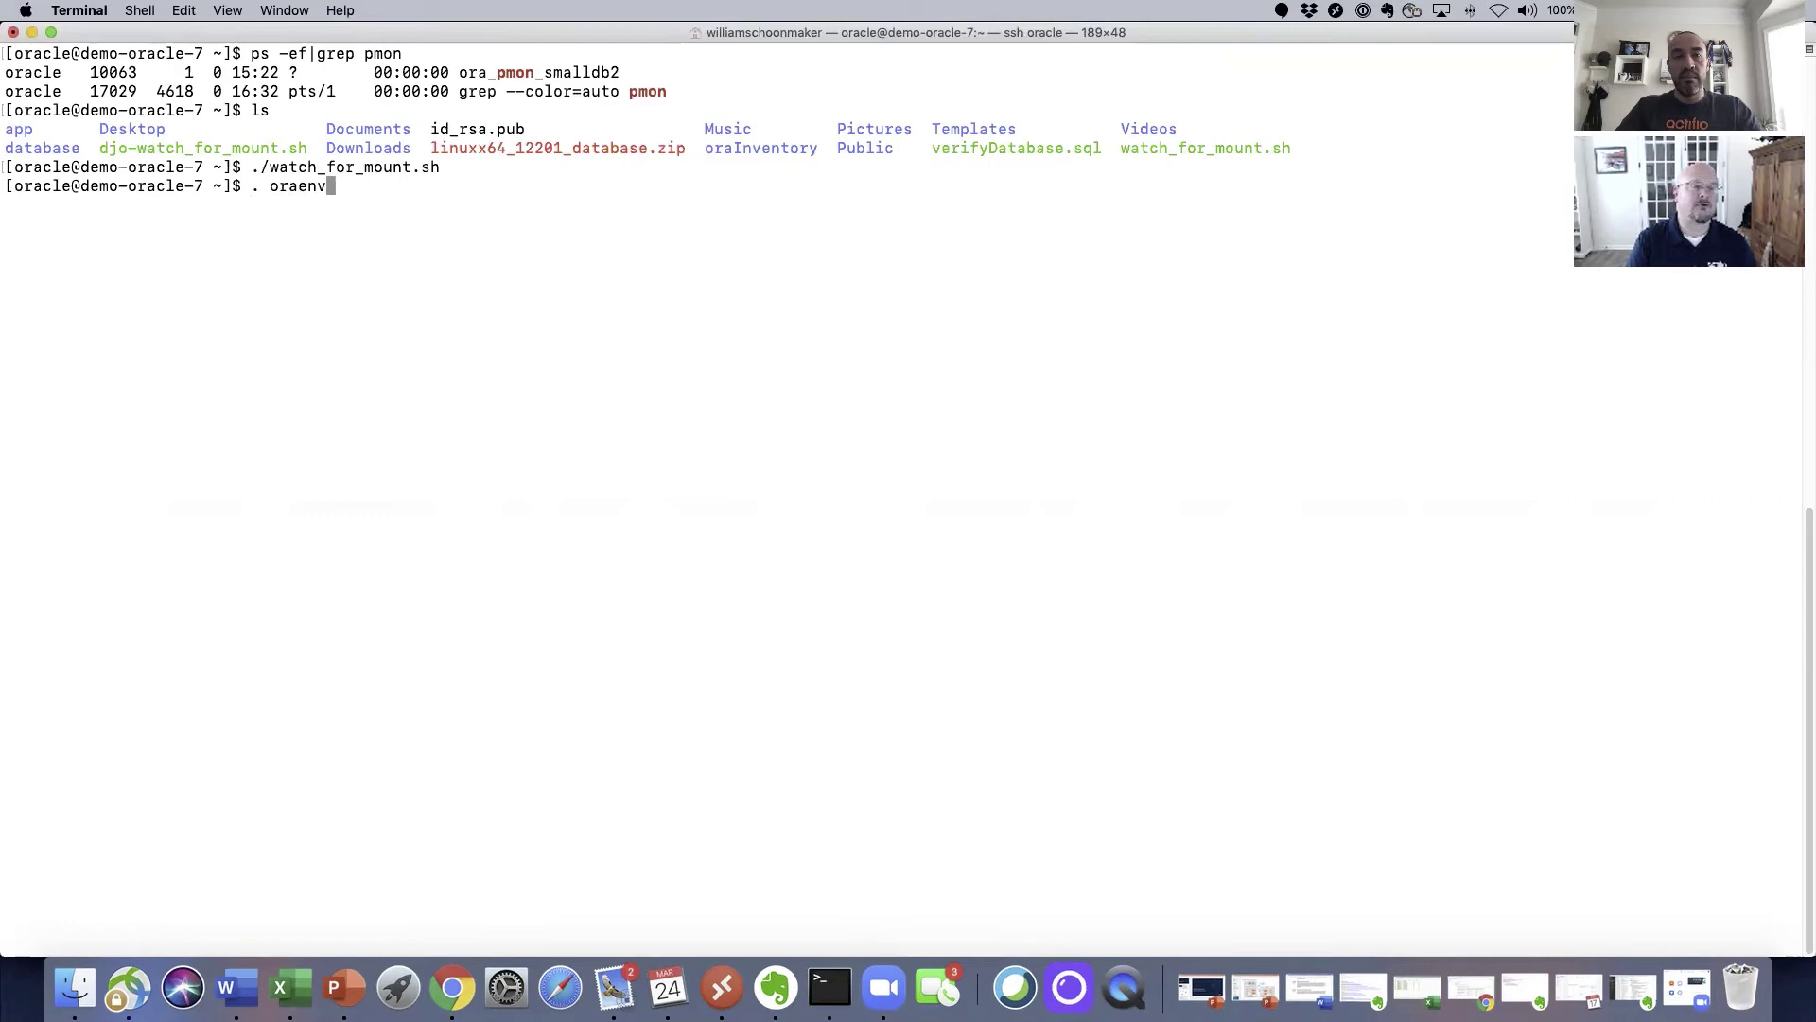
{"action": "key", "text": "Return"}
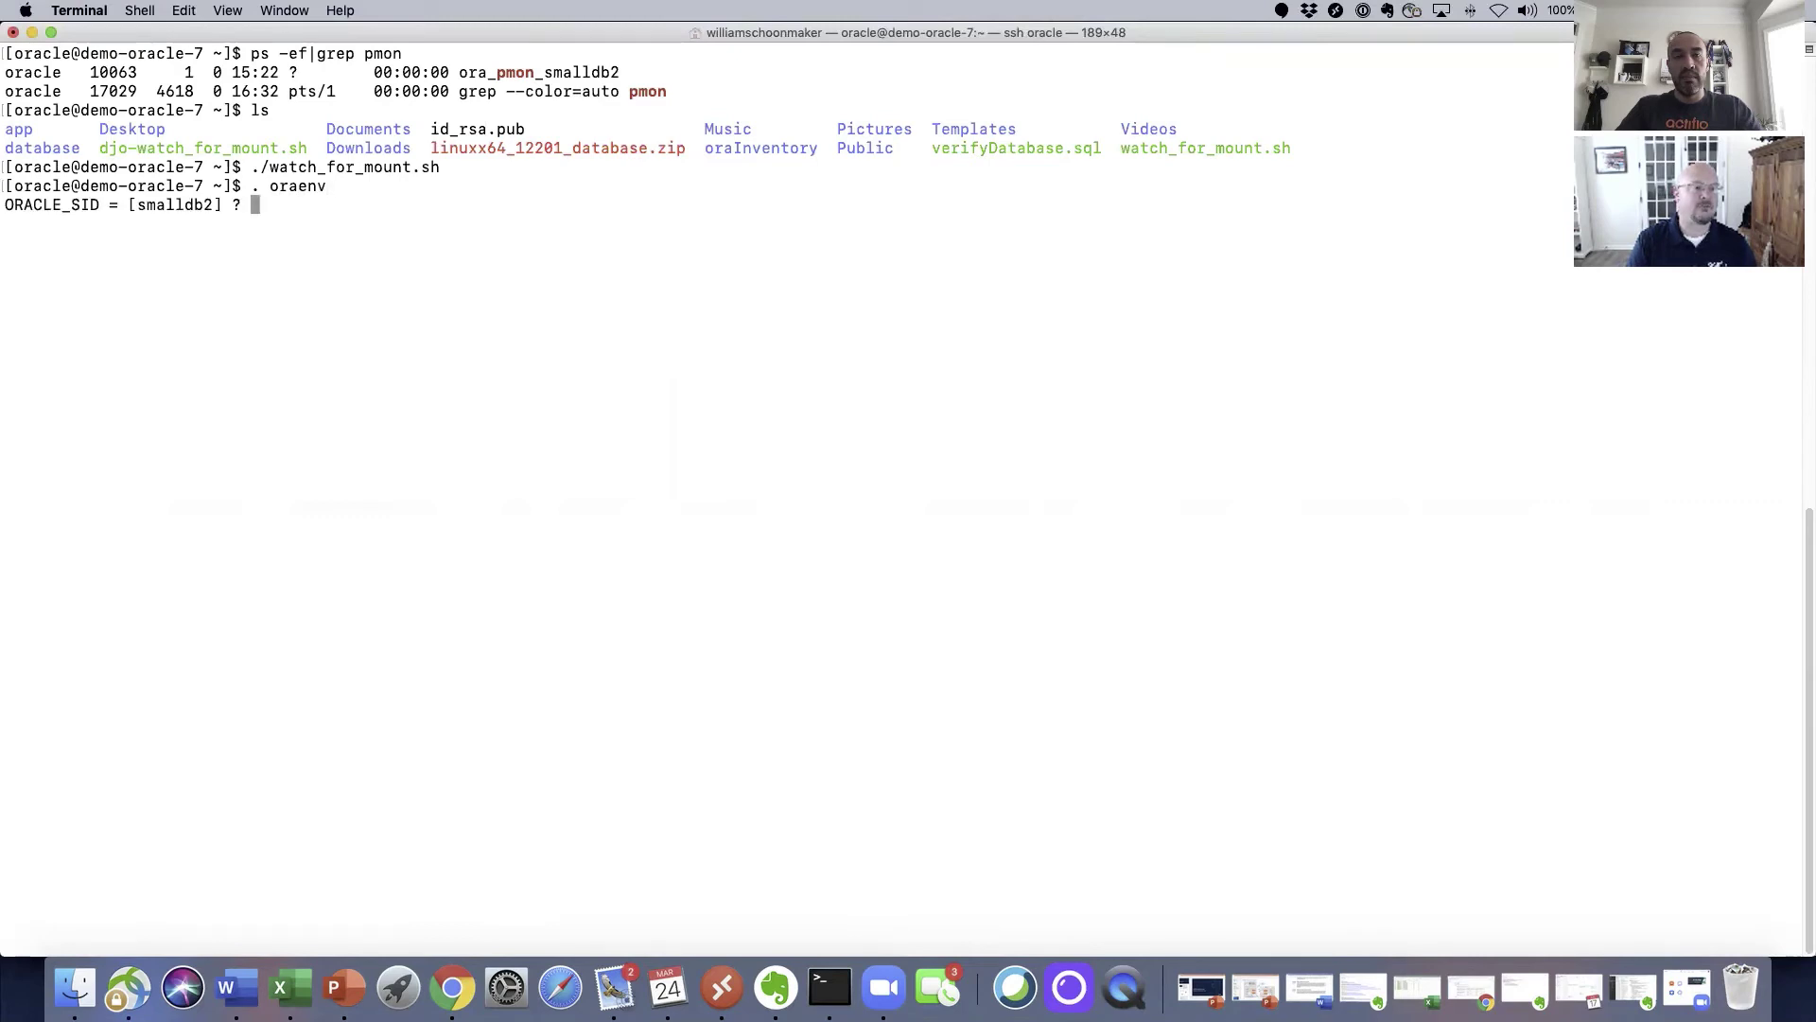
{"action": "key", "text": "Return"}
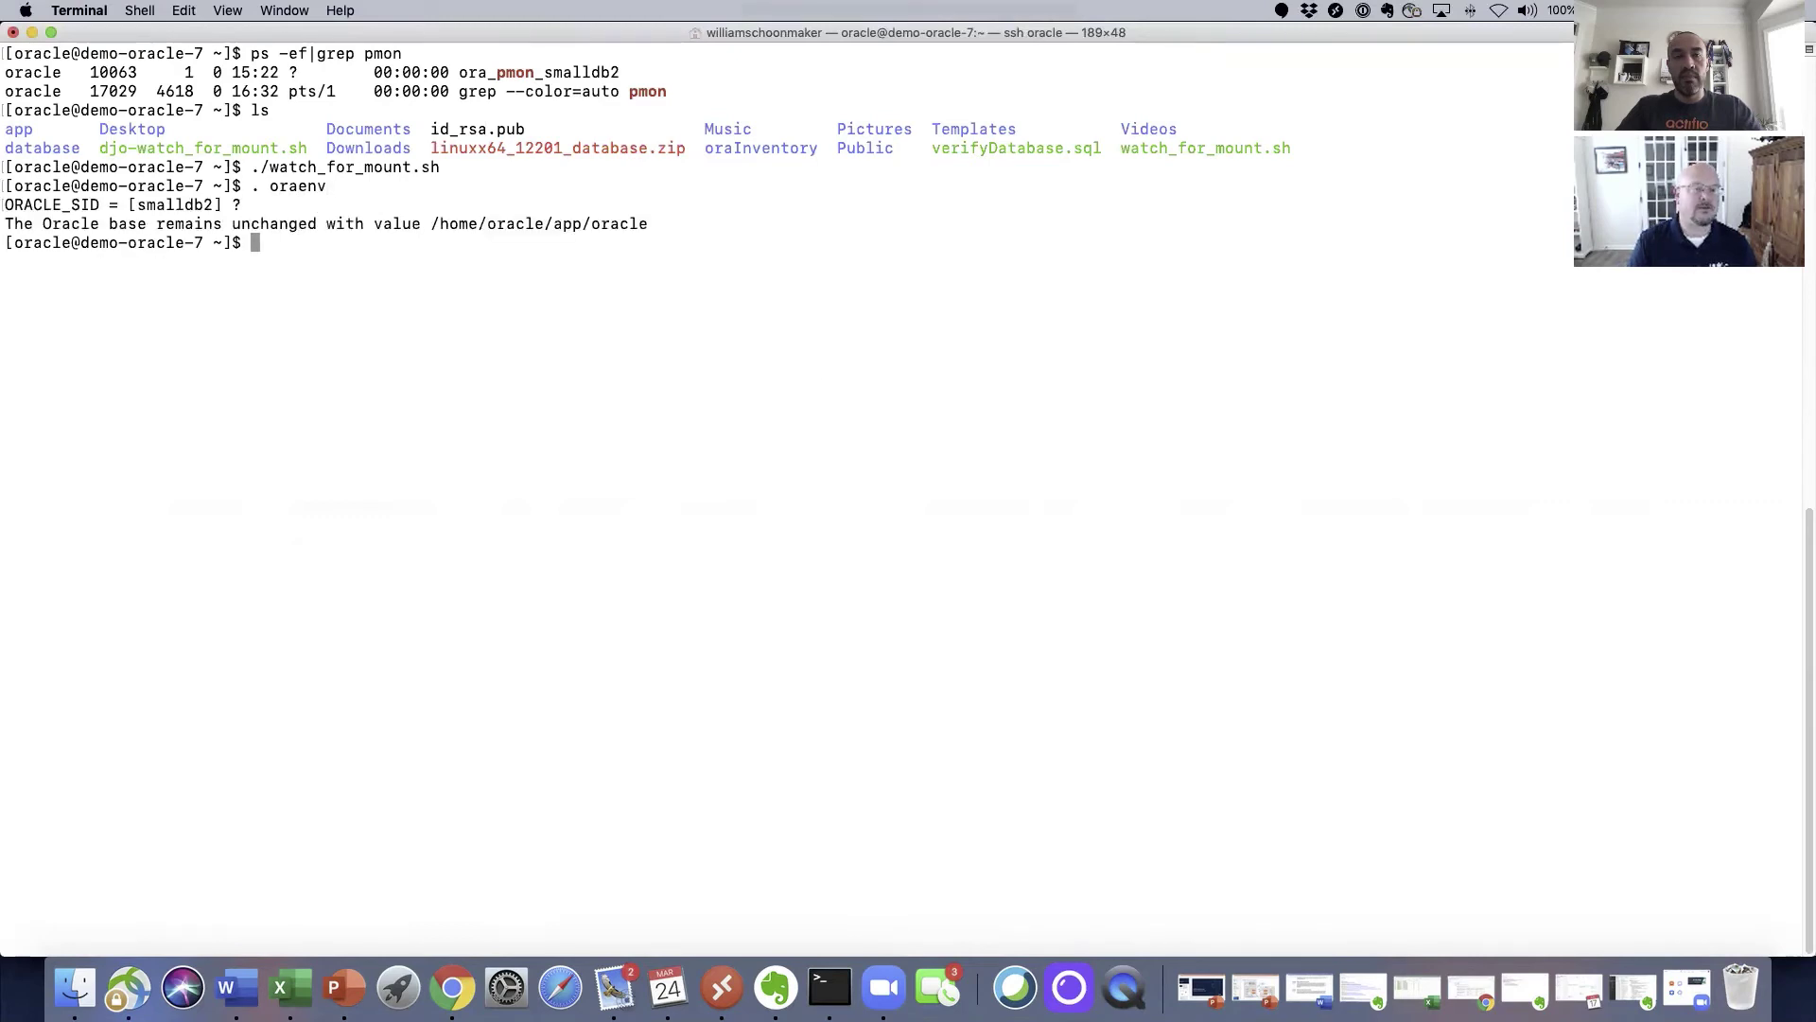
{"action": "type", "text": "s"}
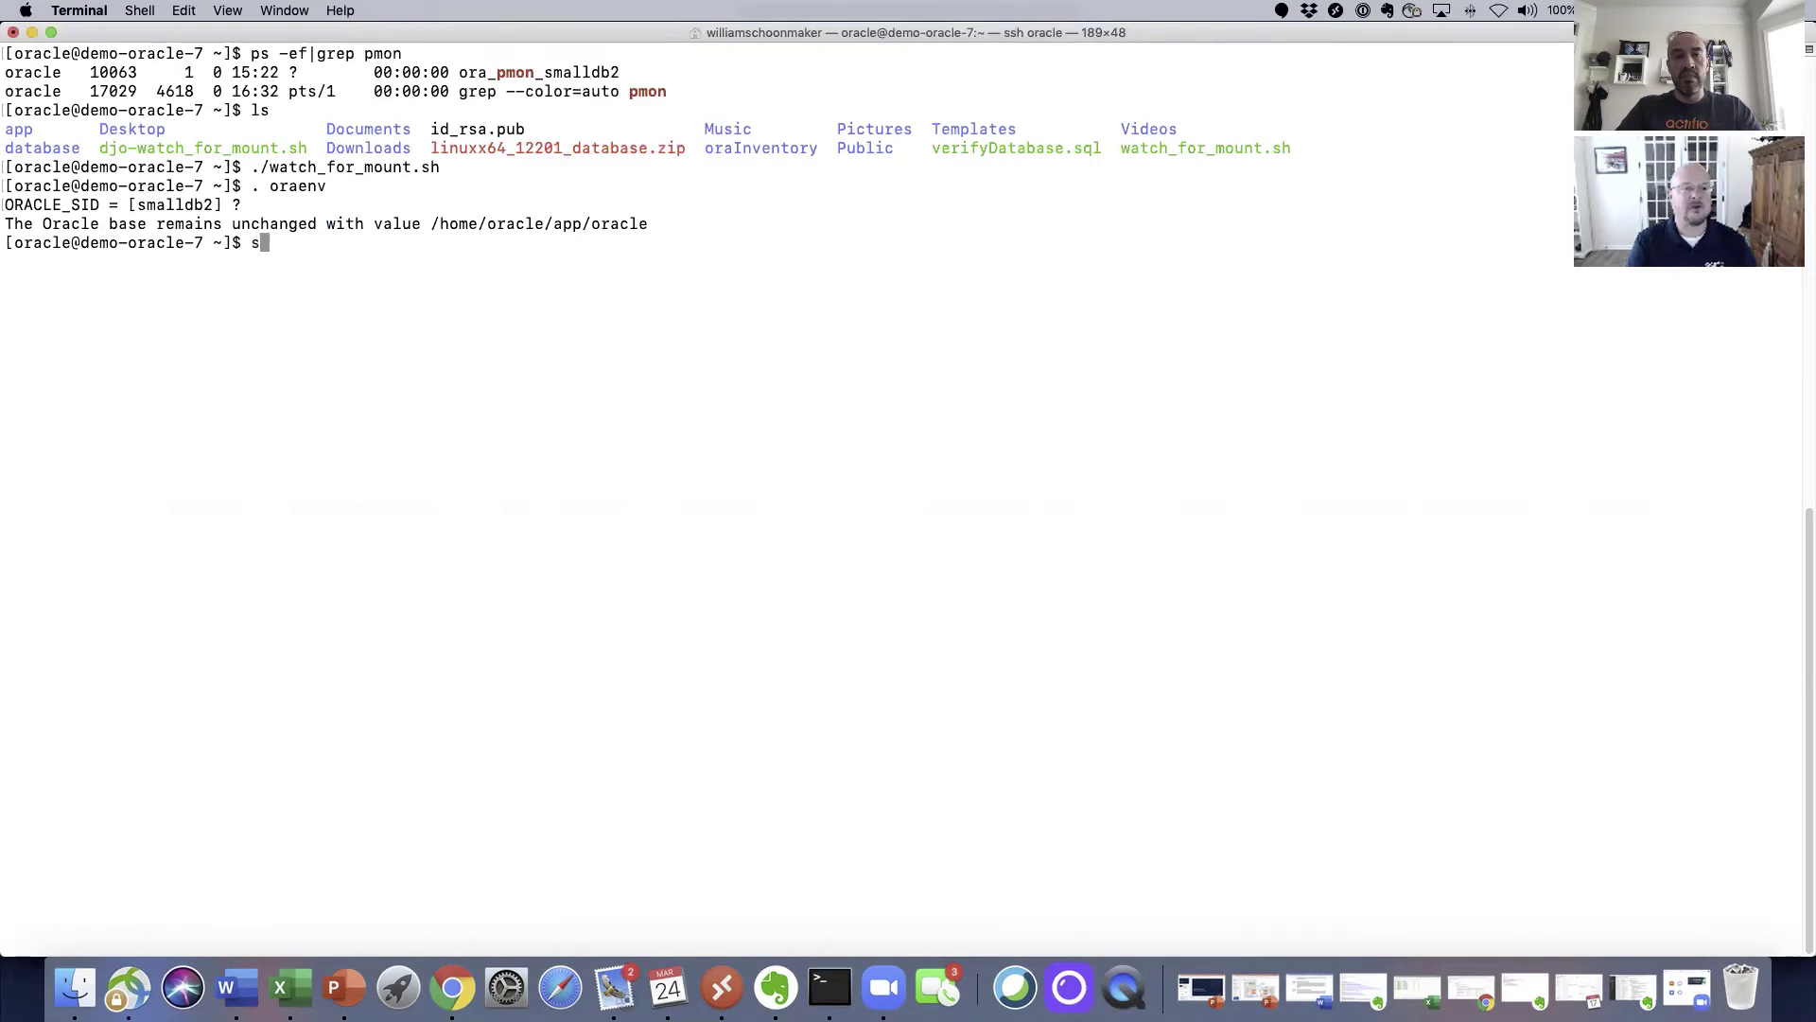
{"action": "type", "text": "qlplus / as sysdba"}
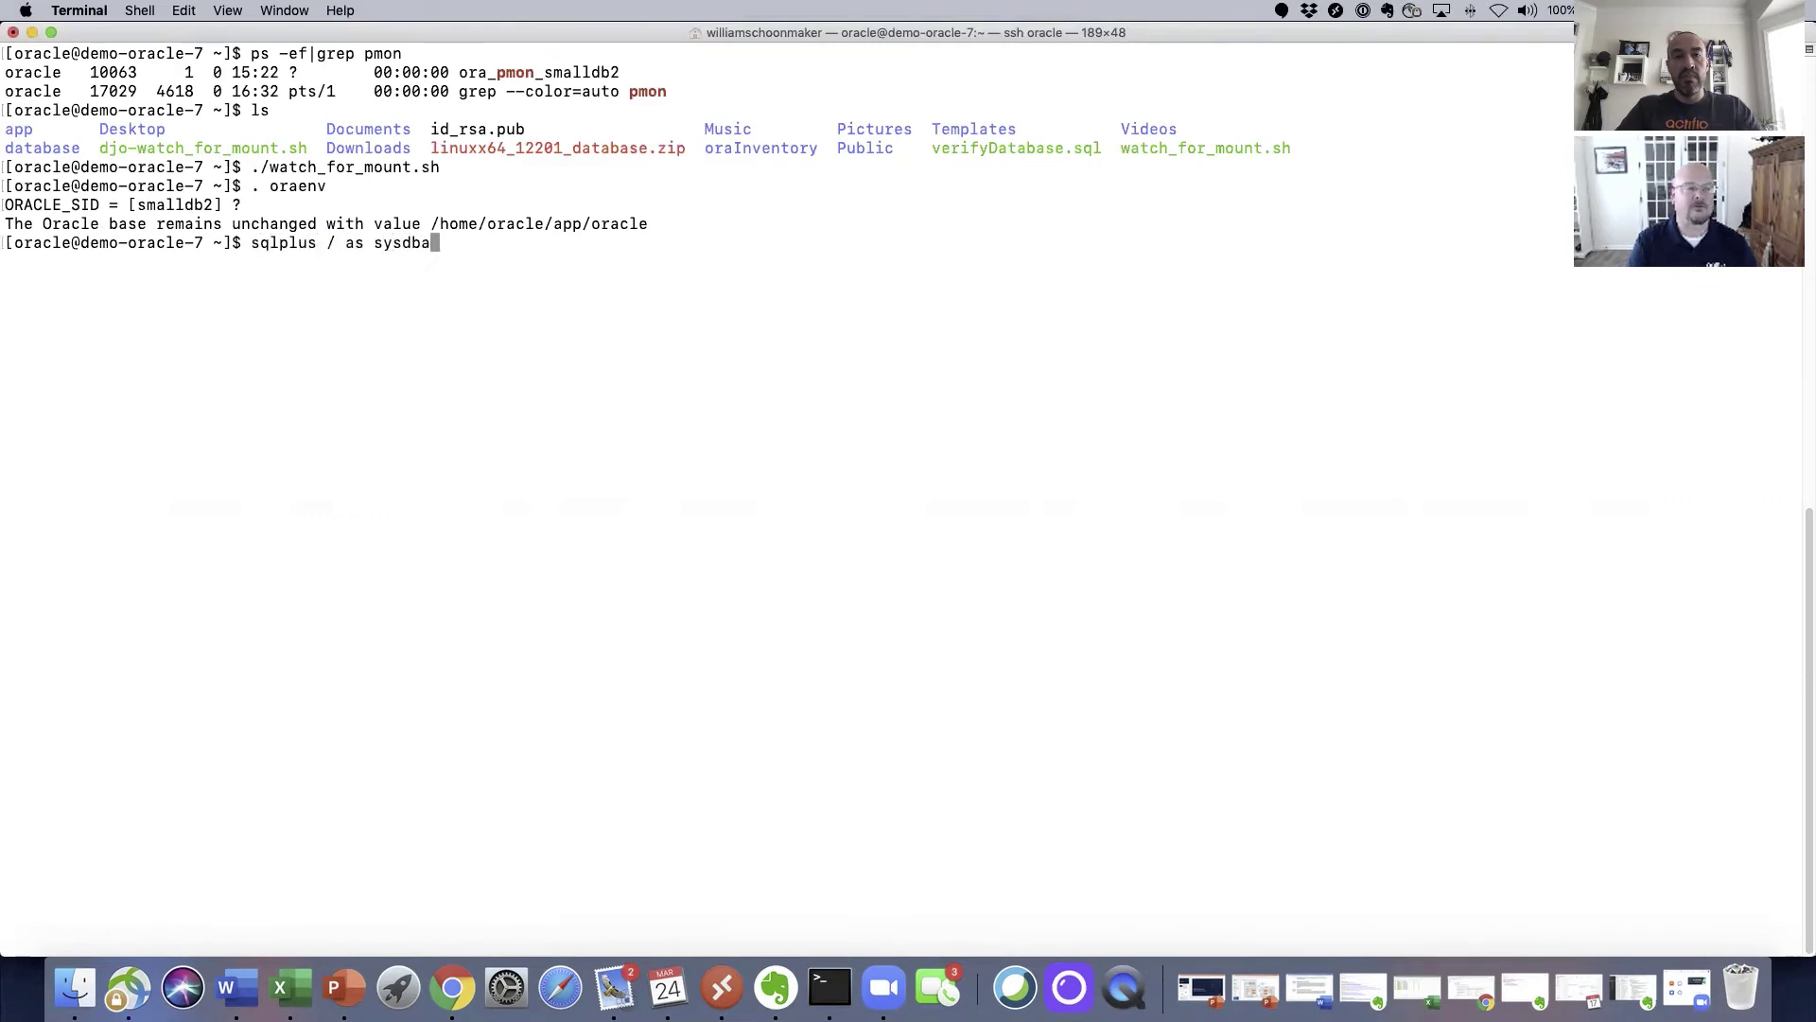
{"action": "key", "text": "Return"}
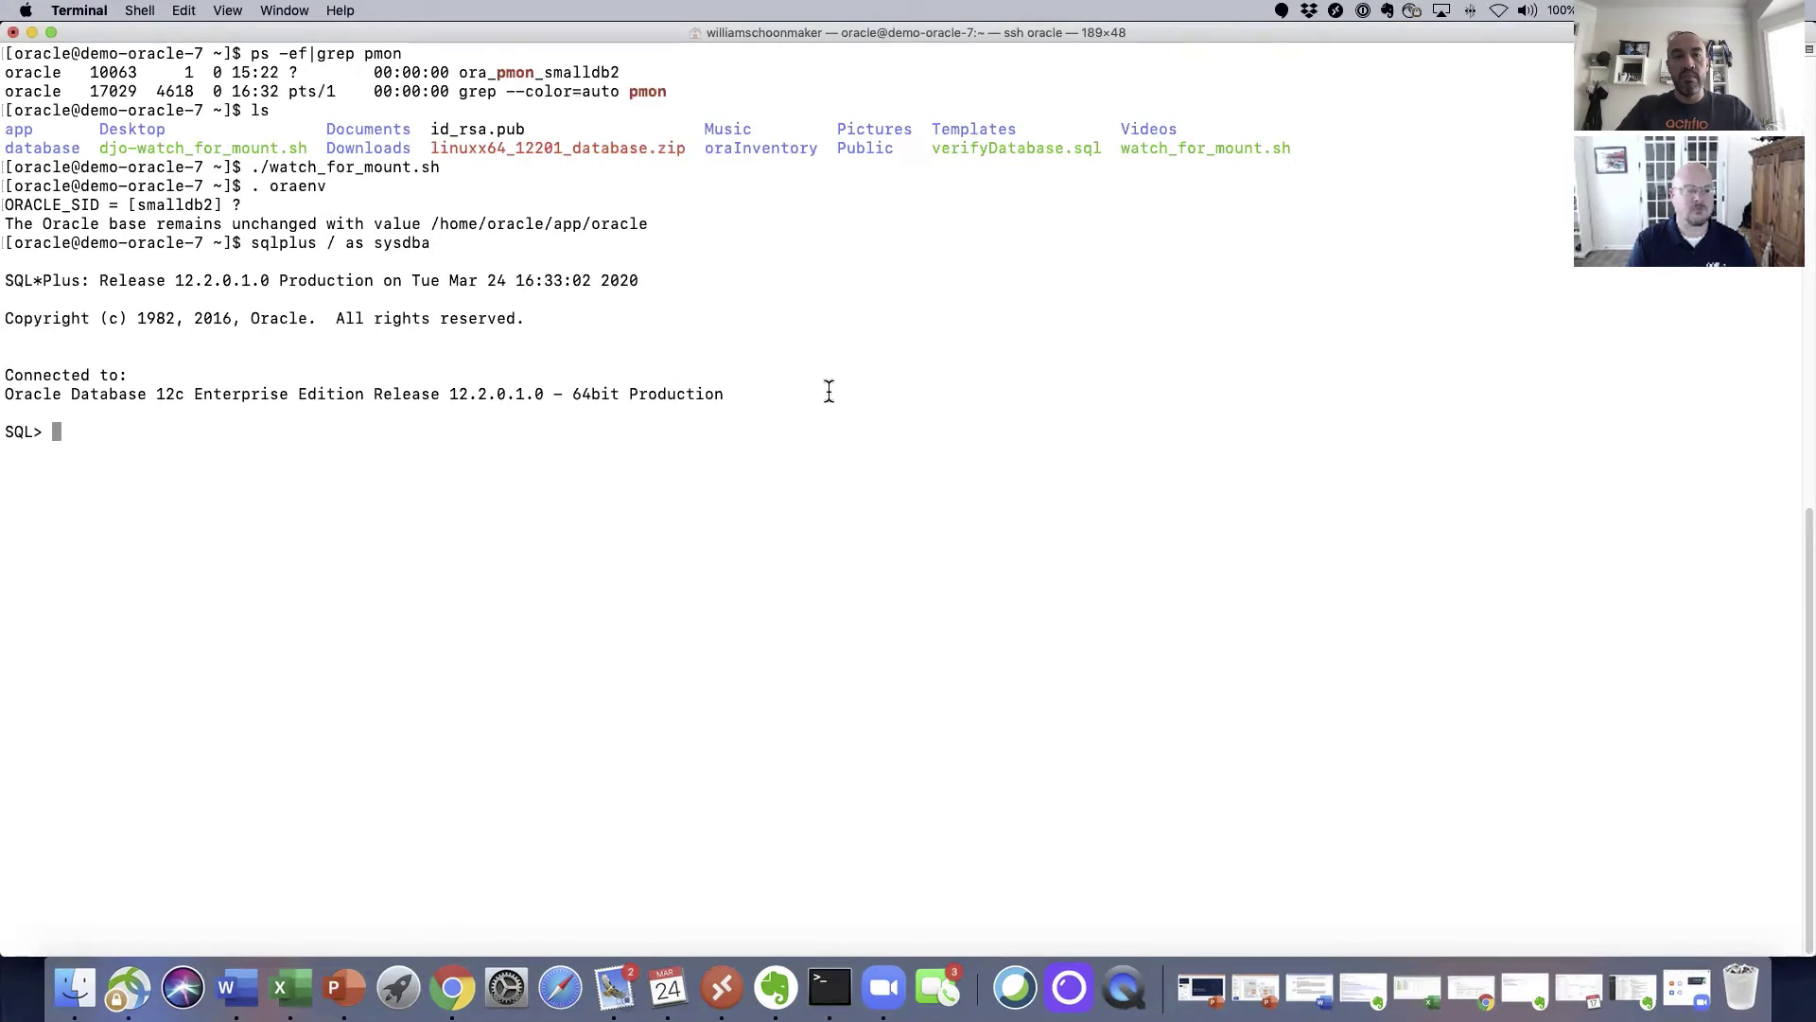
{"action": "type", "text": "@verifyD"}
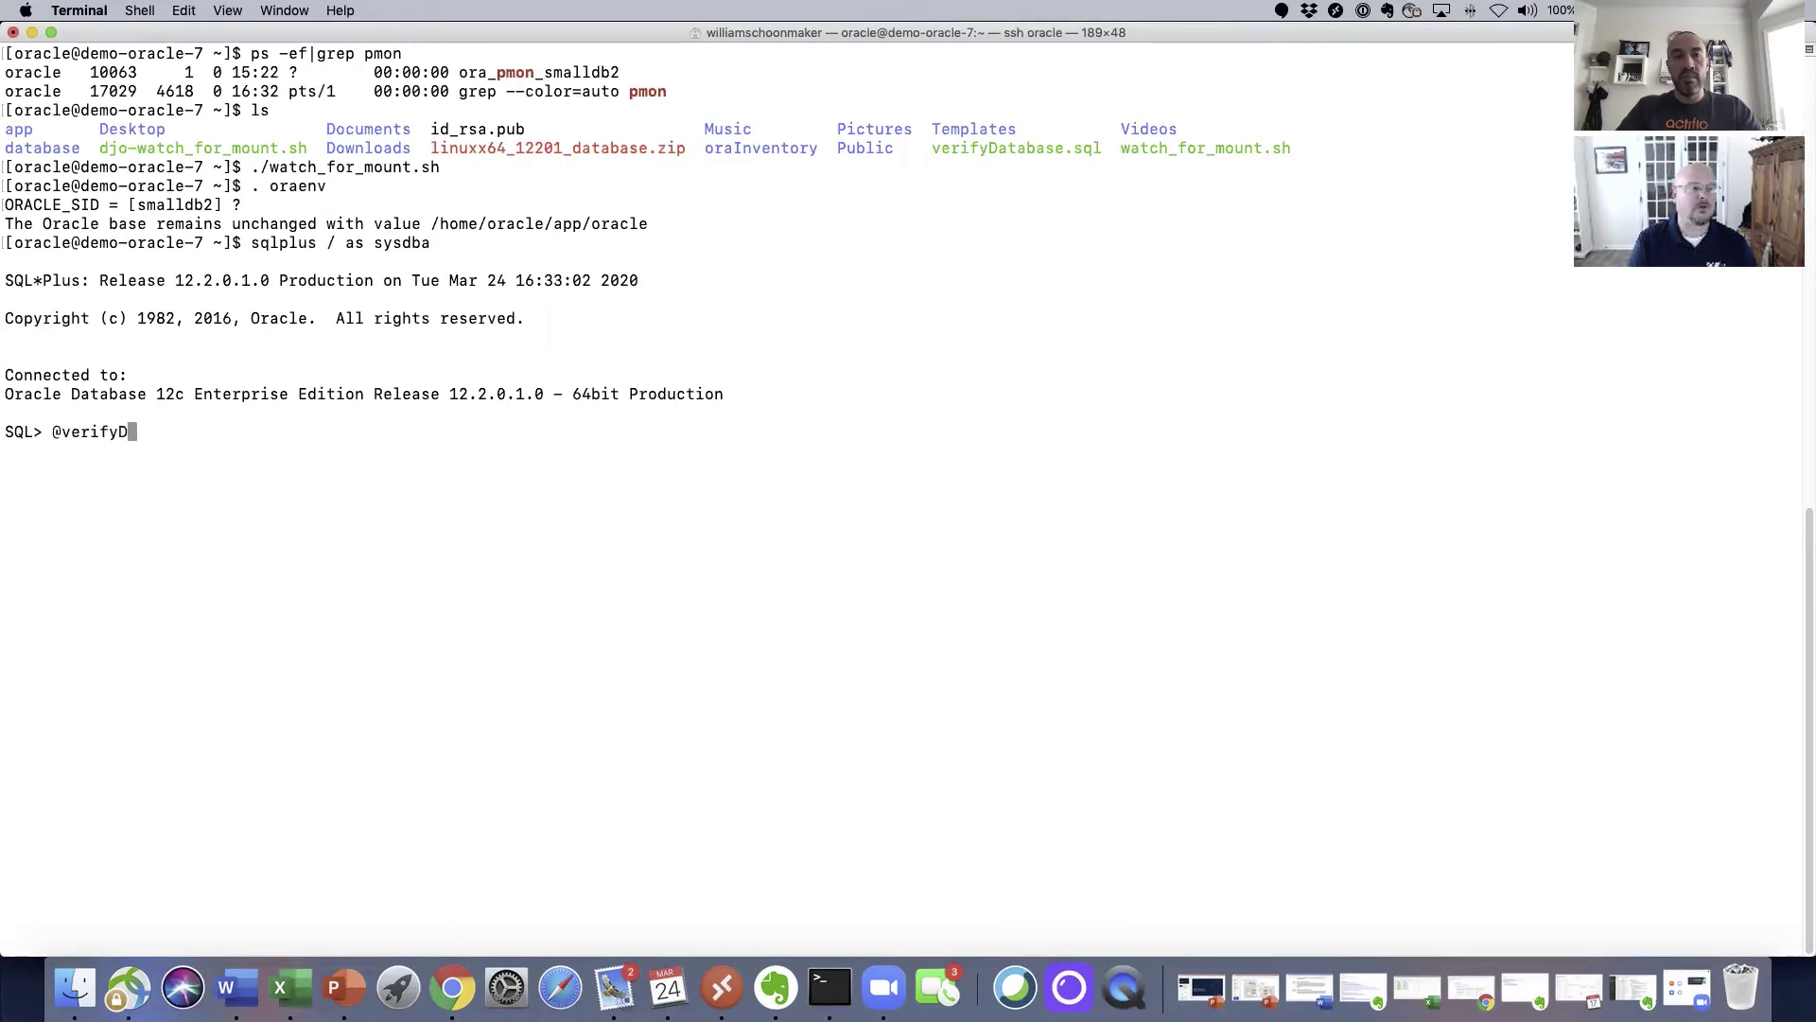
{"action": "type", "text": "atabase.sql"}
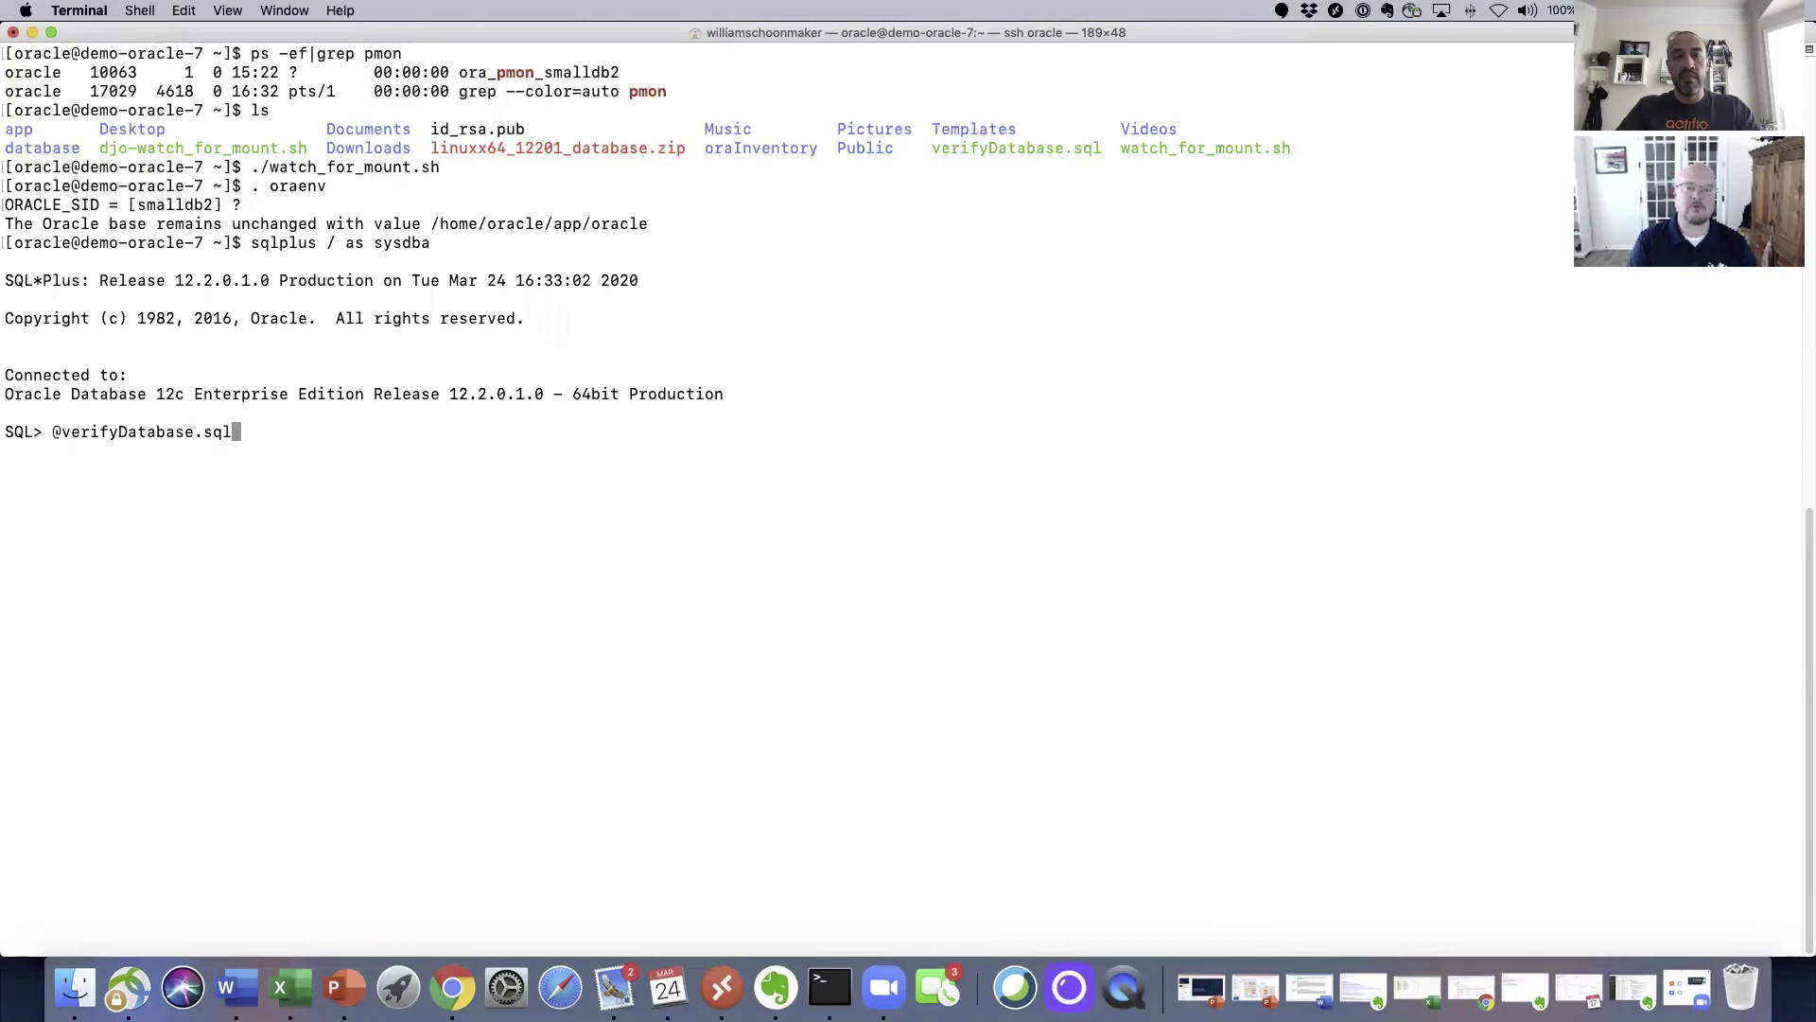
{"action": "key", "text": "Return"}
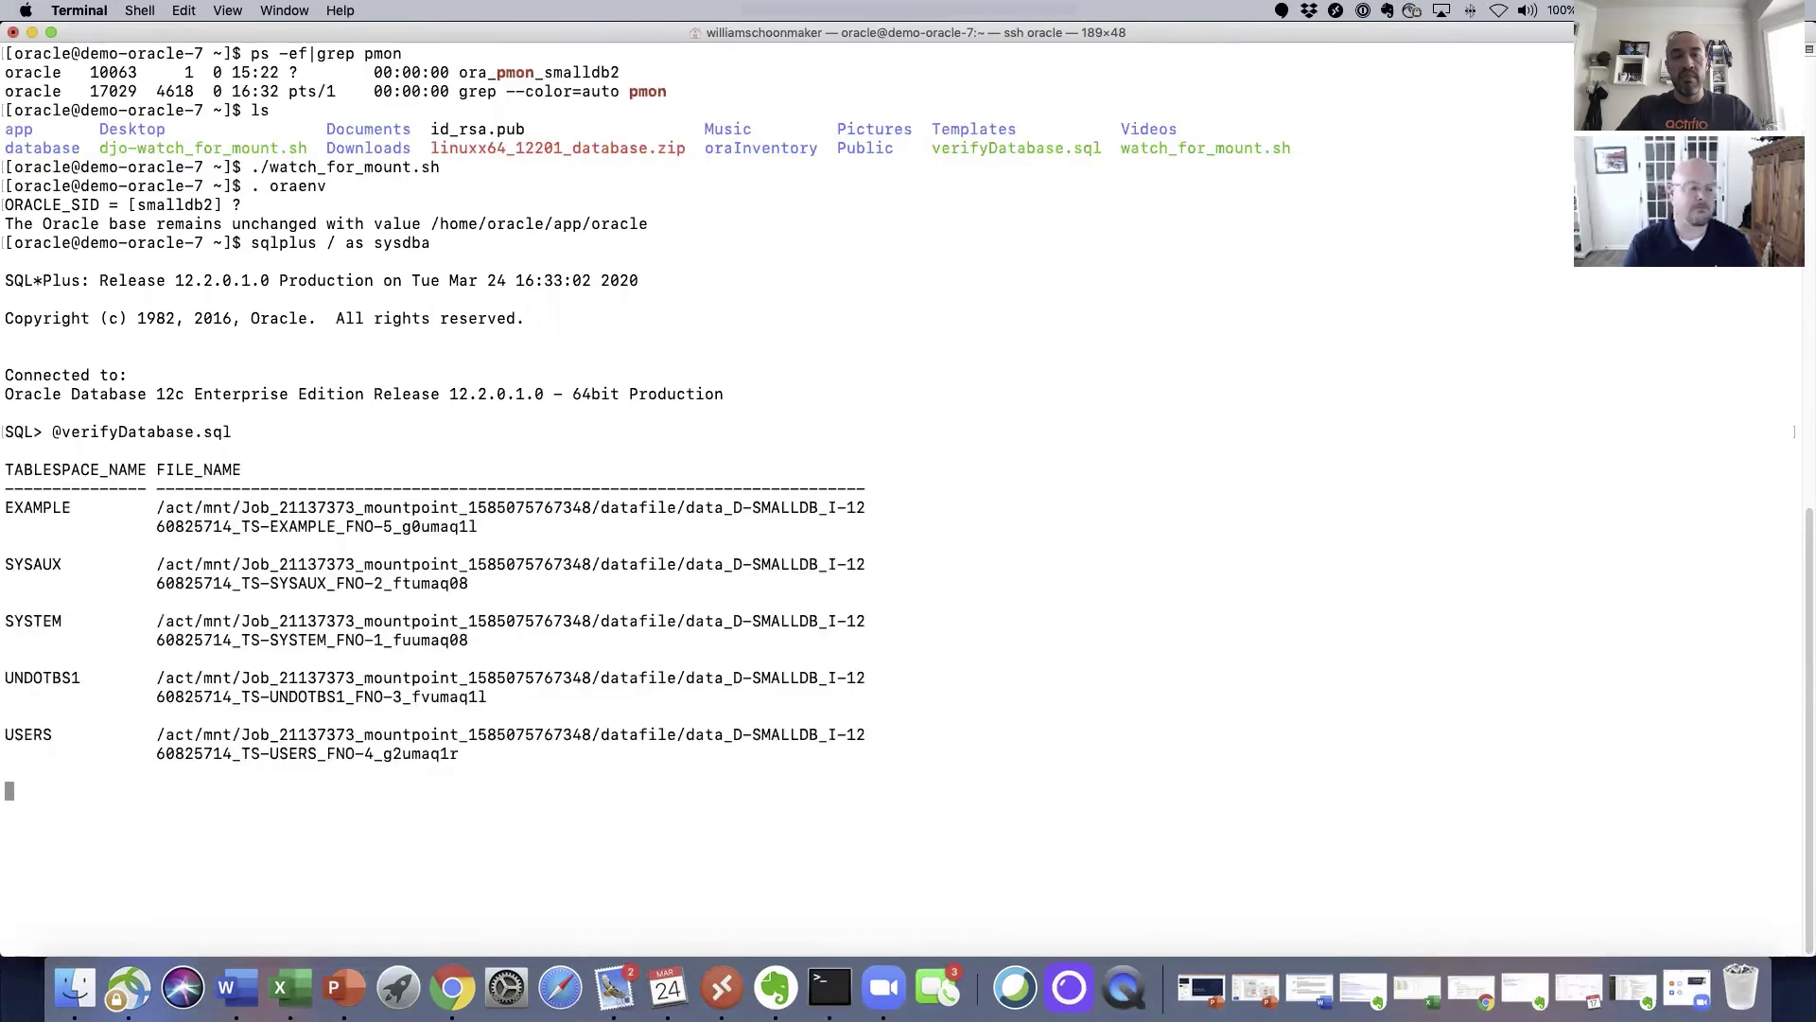
{"action": "scroll", "coordinate": [438, 398], "scroll_direction": "up", "scroll_amount": 5}
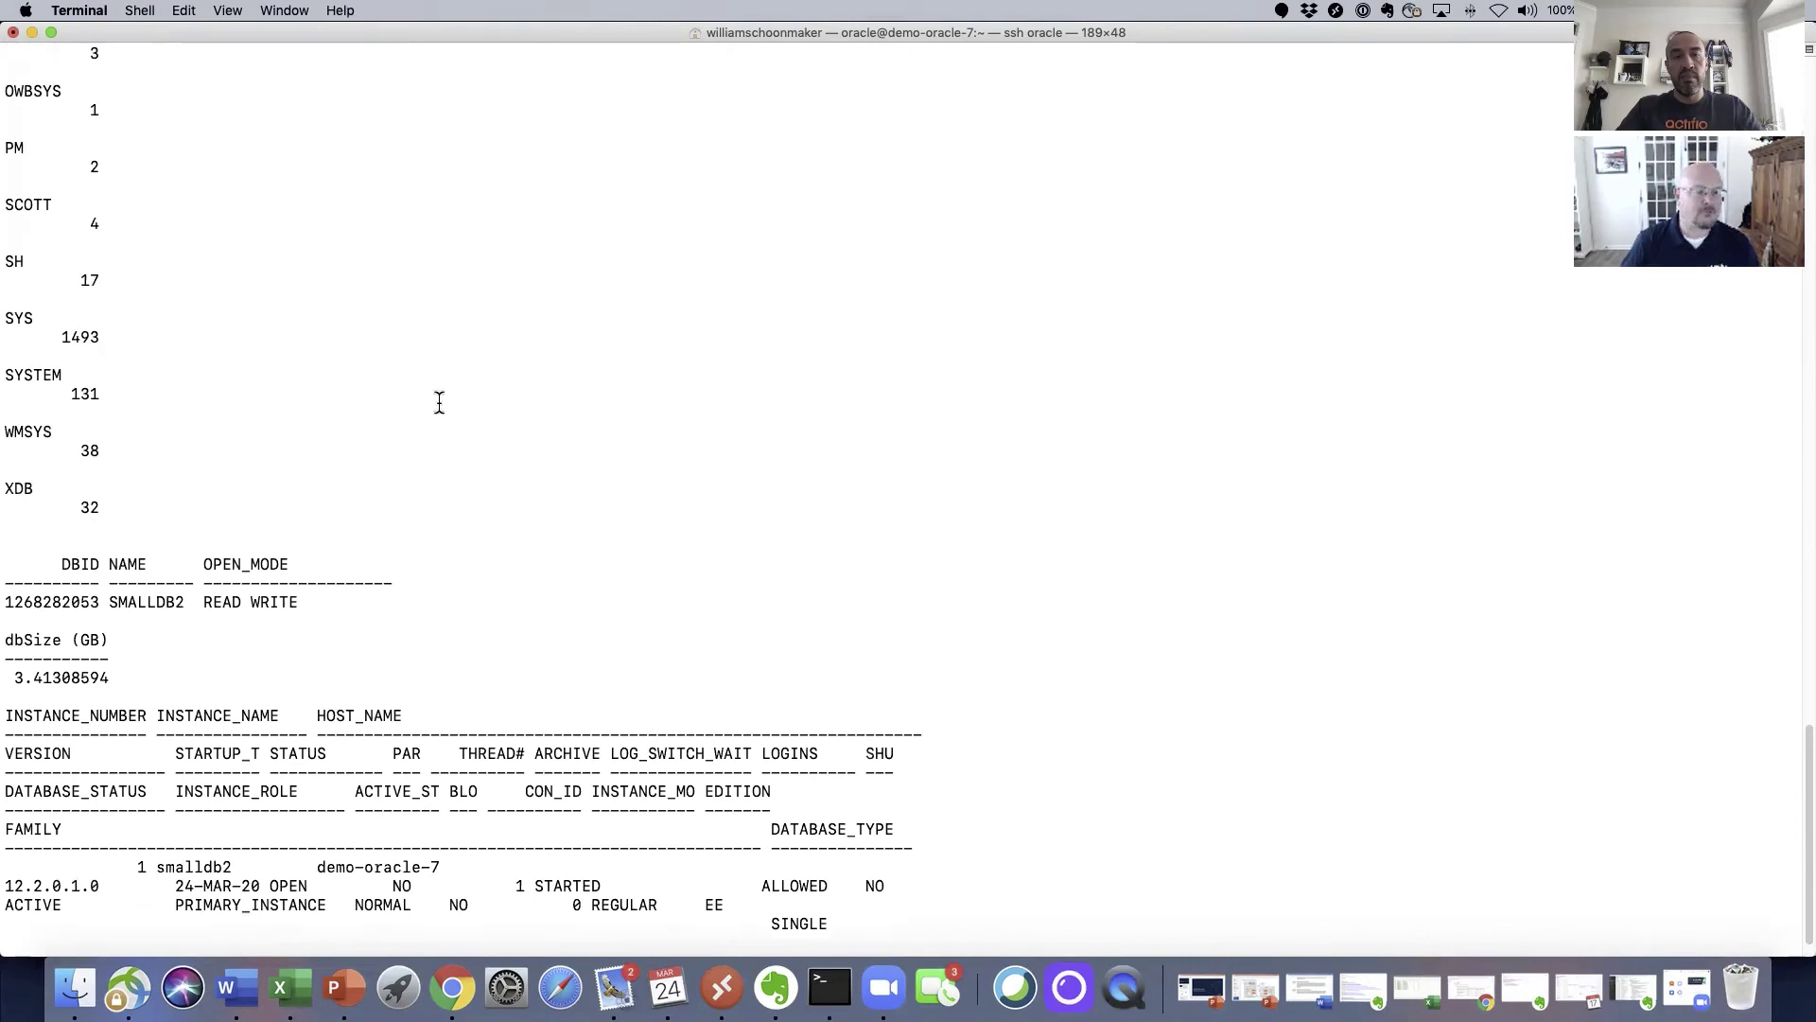
{"action": "scroll", "coordinate": [346, 423], "scroll_direction": "up", "scroll_amount": 10}
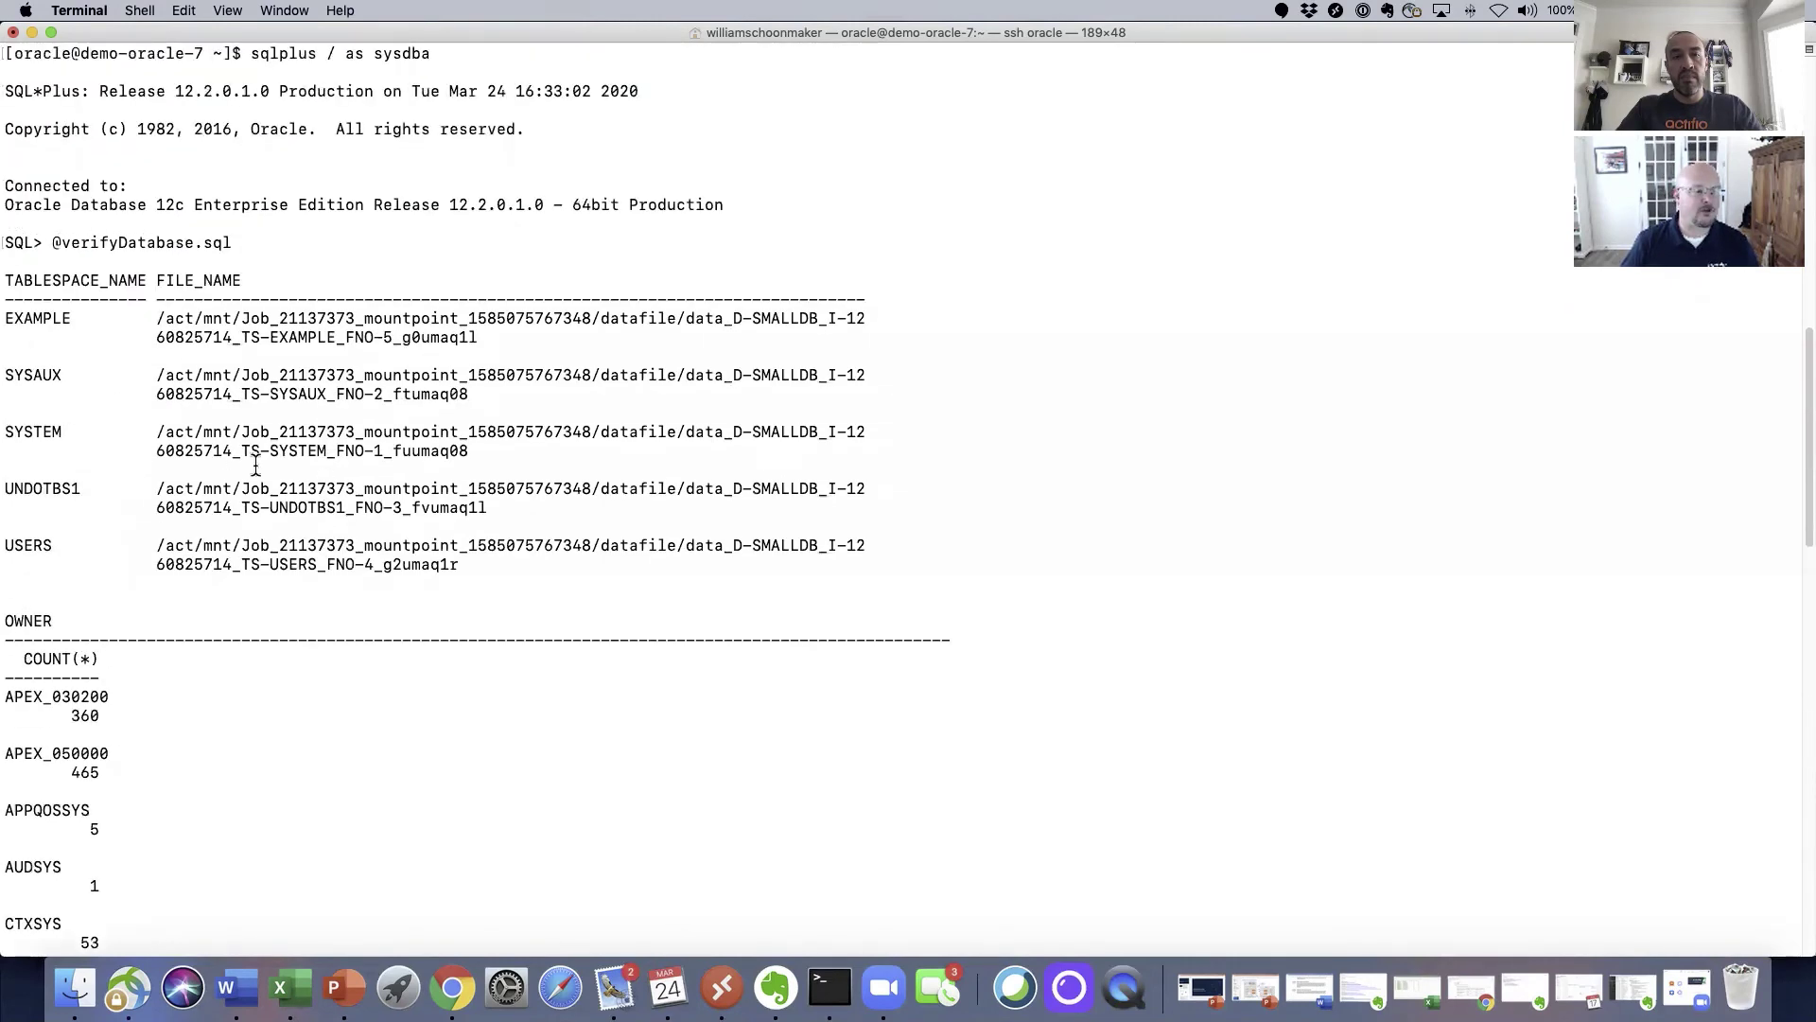
{"action": "scroll", "coordinate": [255, 463], "scroll_direction": "down", "scroll_amount": 3}
{"action": "scroll", "coordinate": [159, 563], "scroll_direction": "down", "scroll_amount": 4}
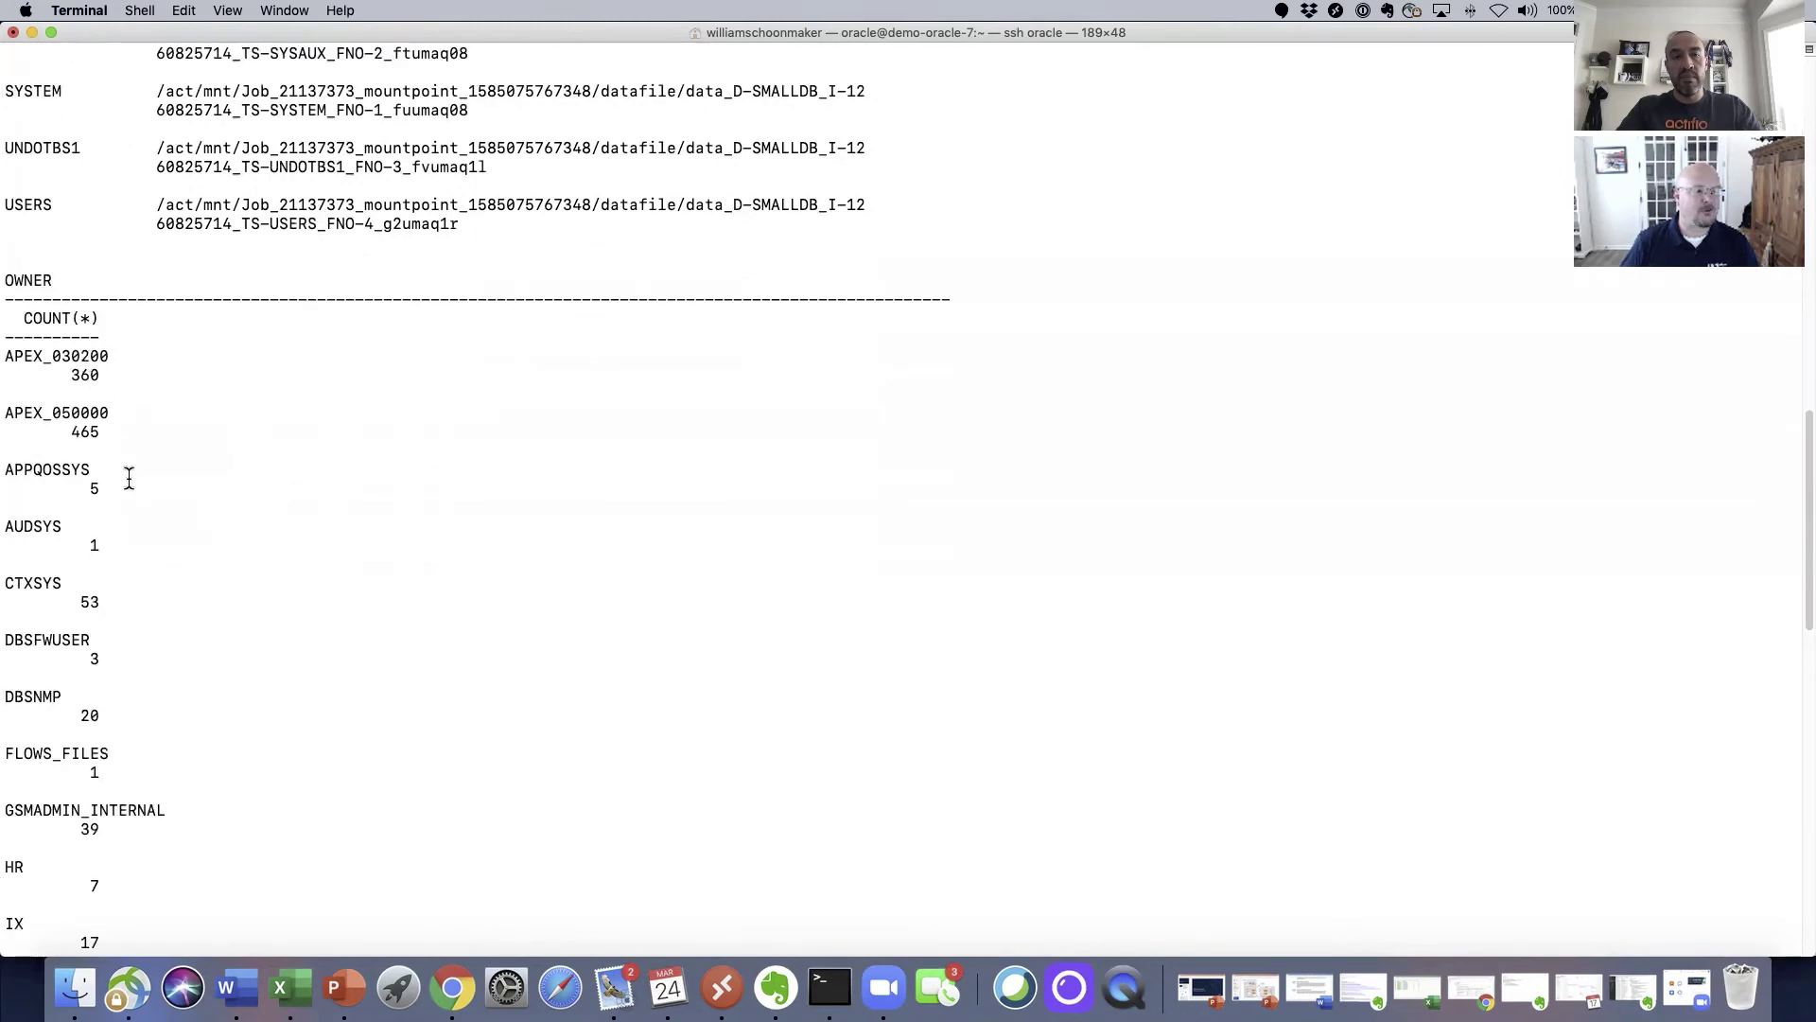
{"action": "scroll", "coordinate": [116, 449], "scroll_direction": "down", "scroll_amount": 15}
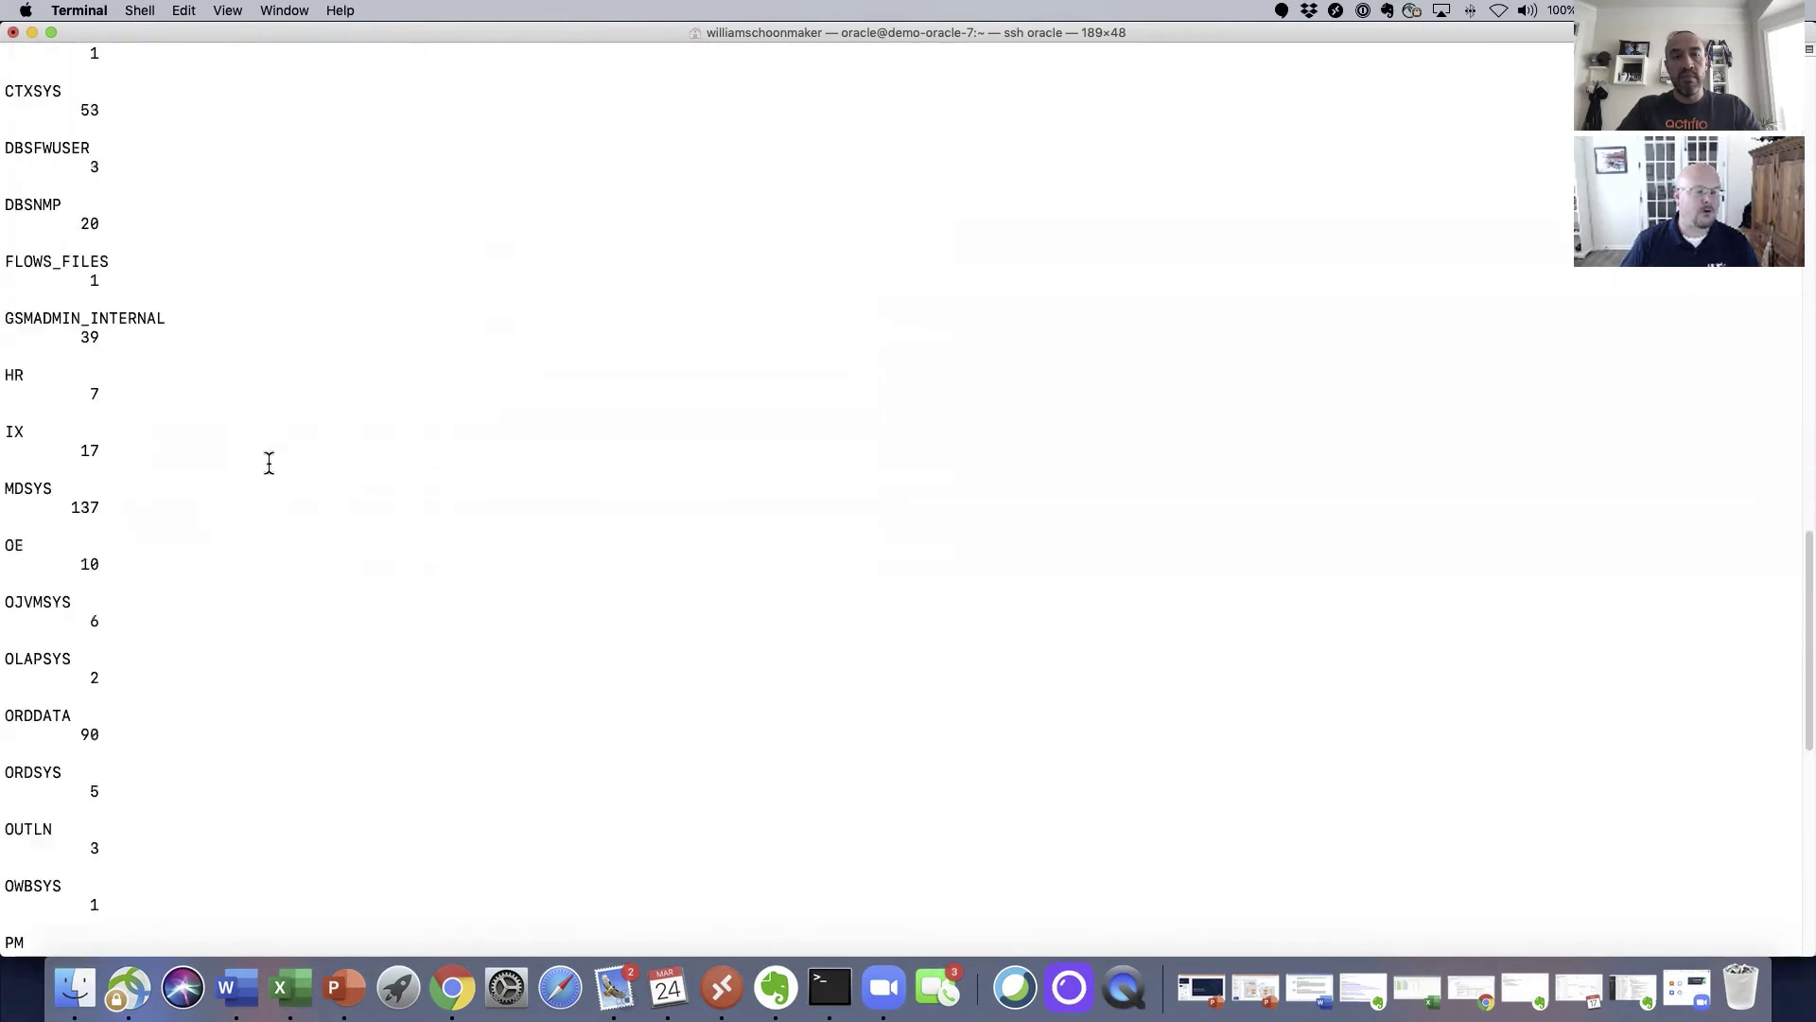
{"action": "scroll", "coordinate": [280, 514], "scroll_direction": "down", "scroll_amount": 3}
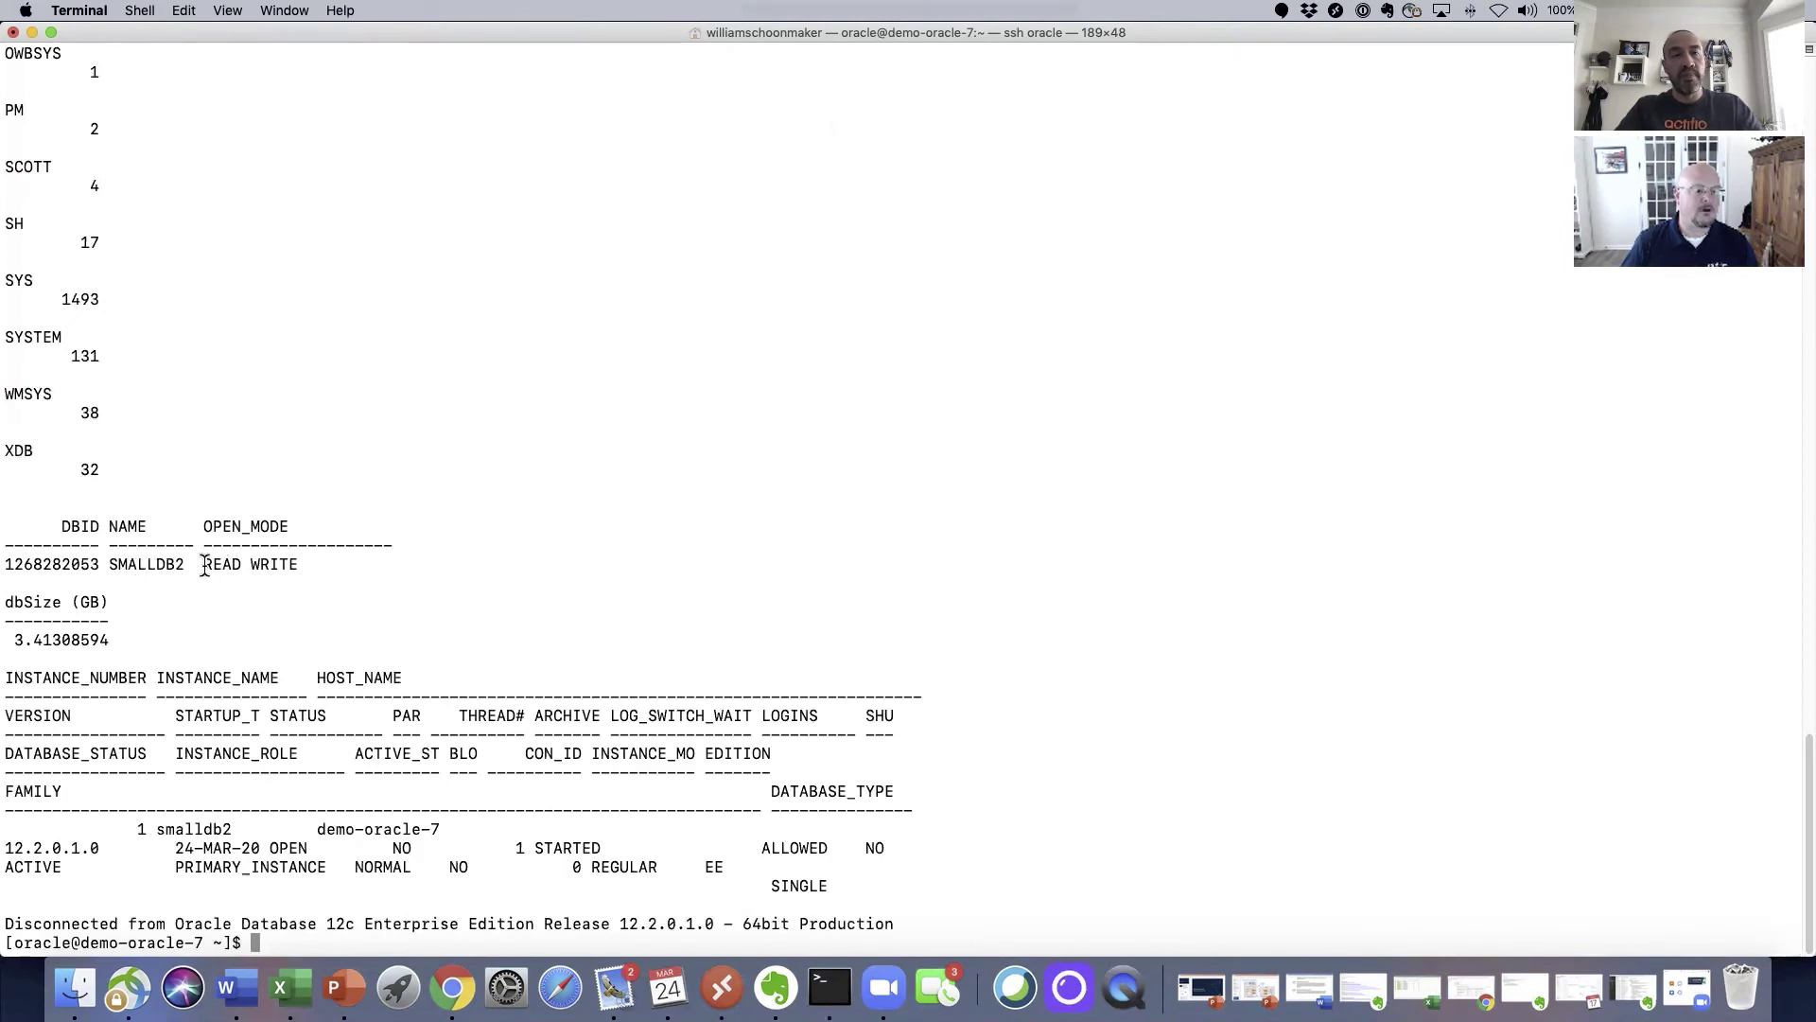
{"action": "left_click_drag", "start_coordinate": [202, 564], "coordinate": [301, 563]}
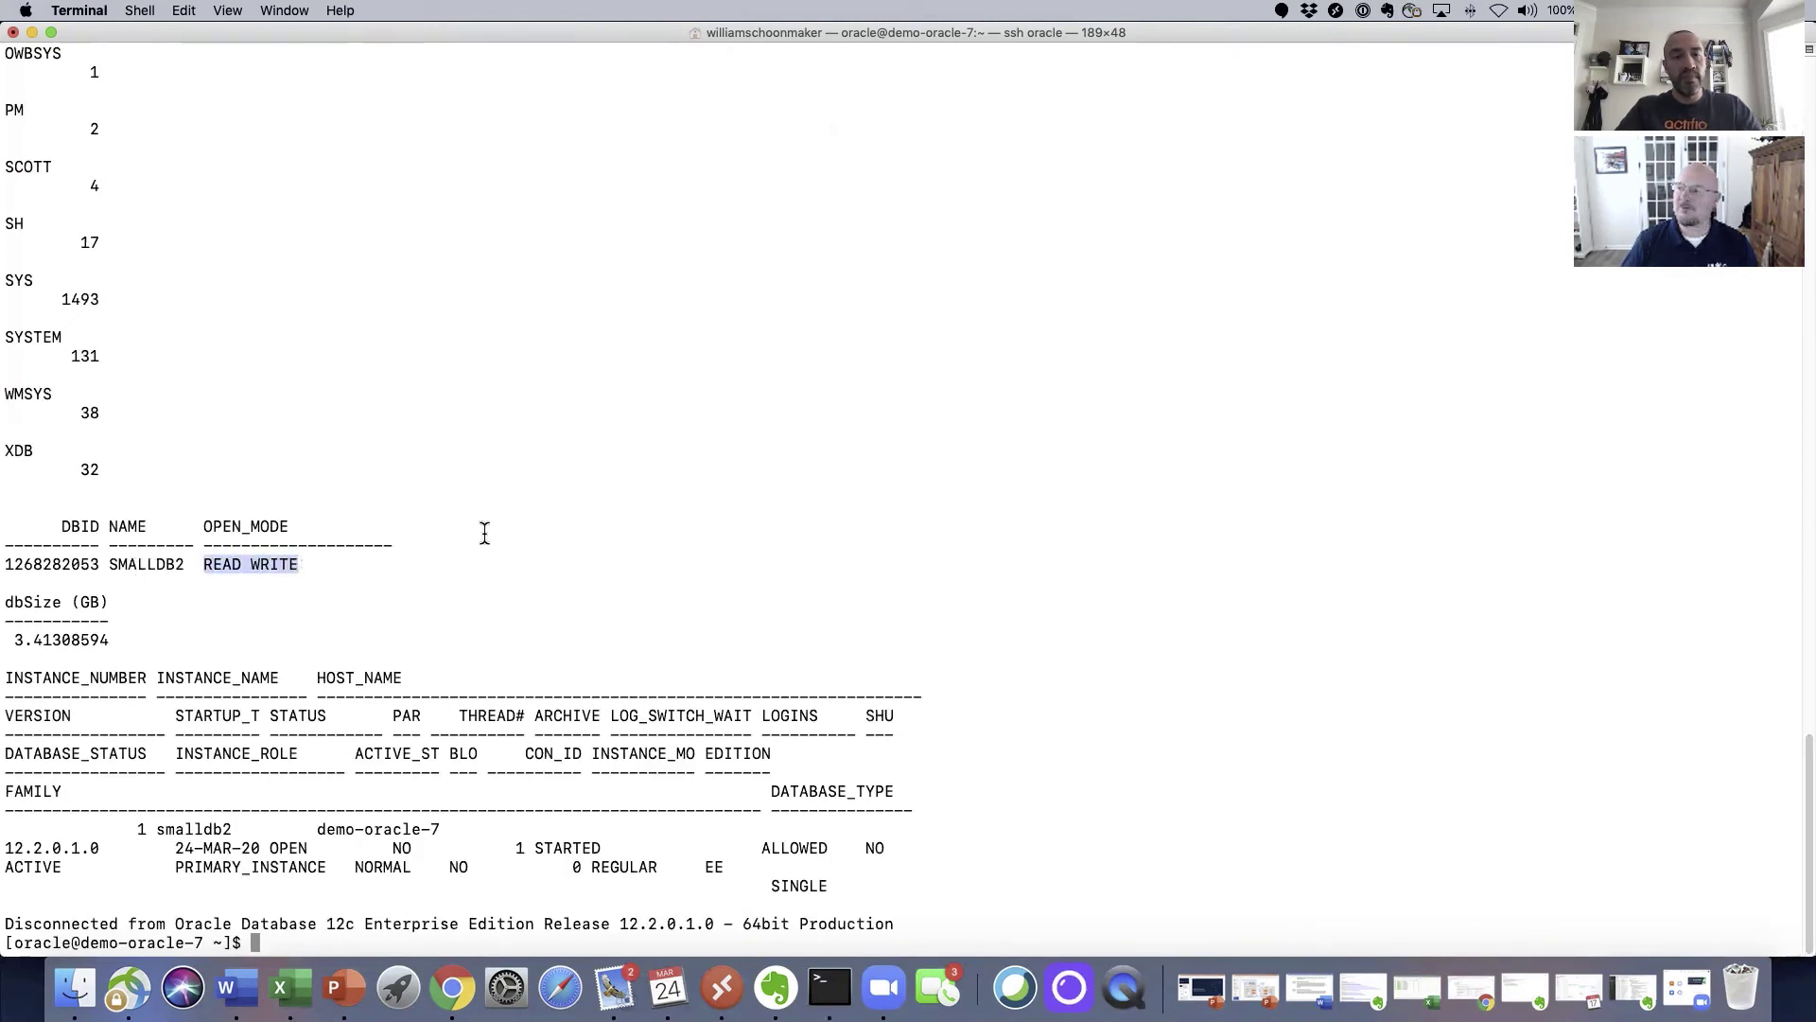